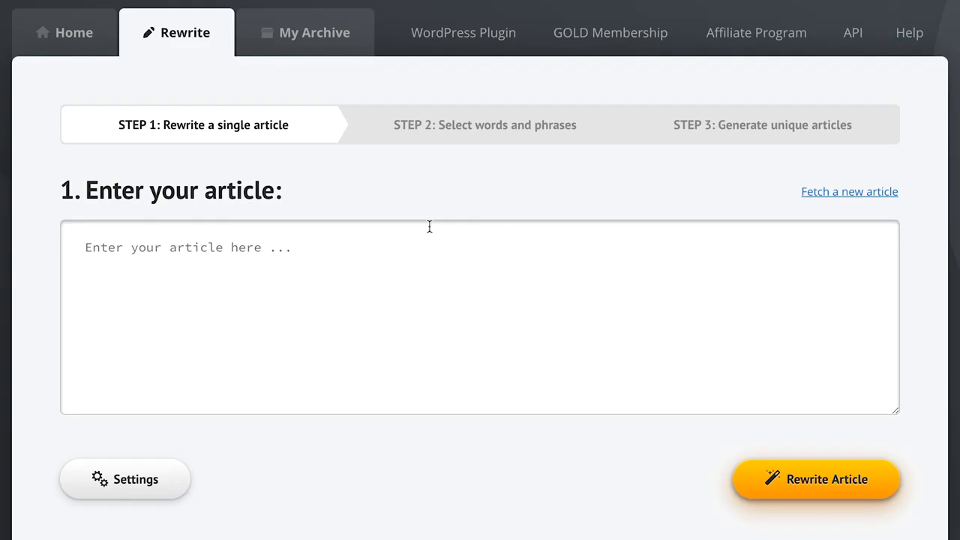
Search the article library for "guitar lessons" and insert the article "Learning the Basics of the Guitar".
left_click(103, 255)
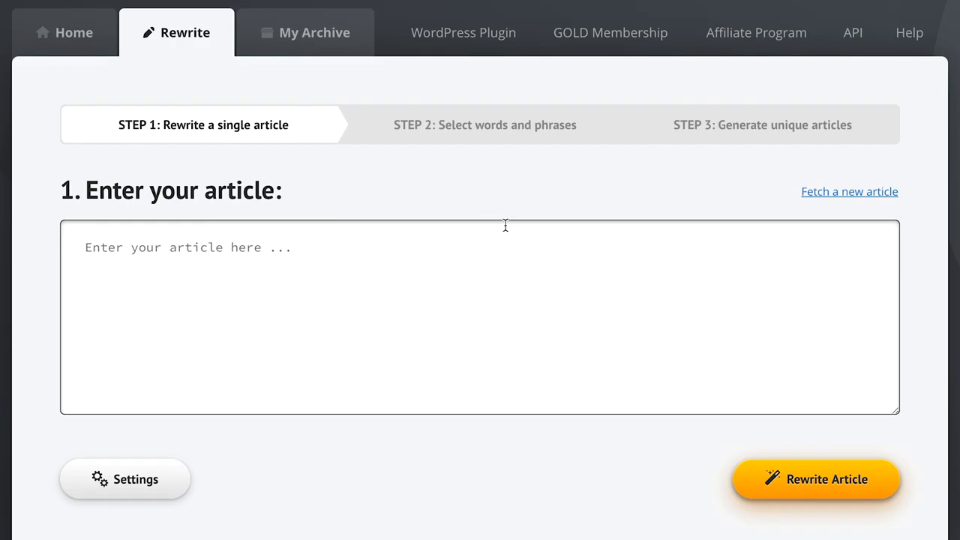
left_click(817, 198)
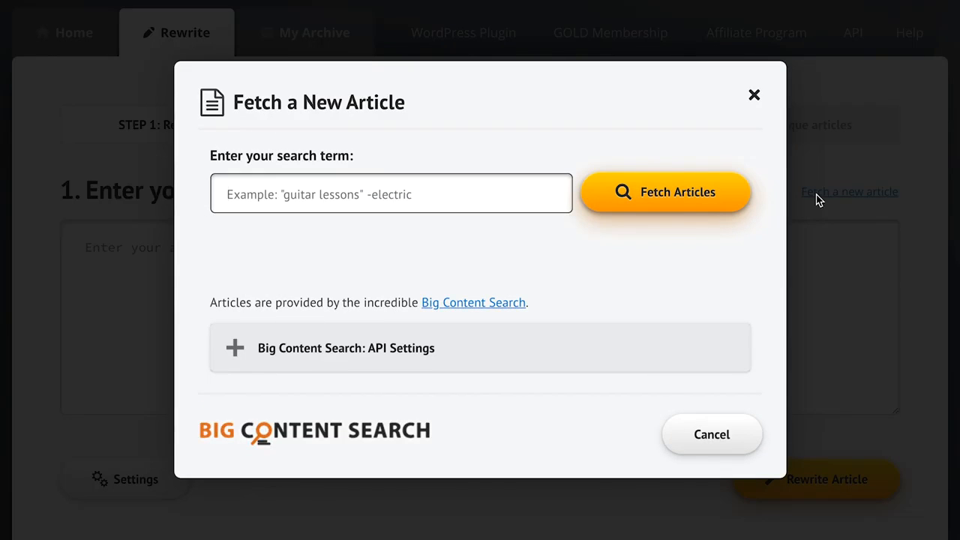
type("guitar lessons")
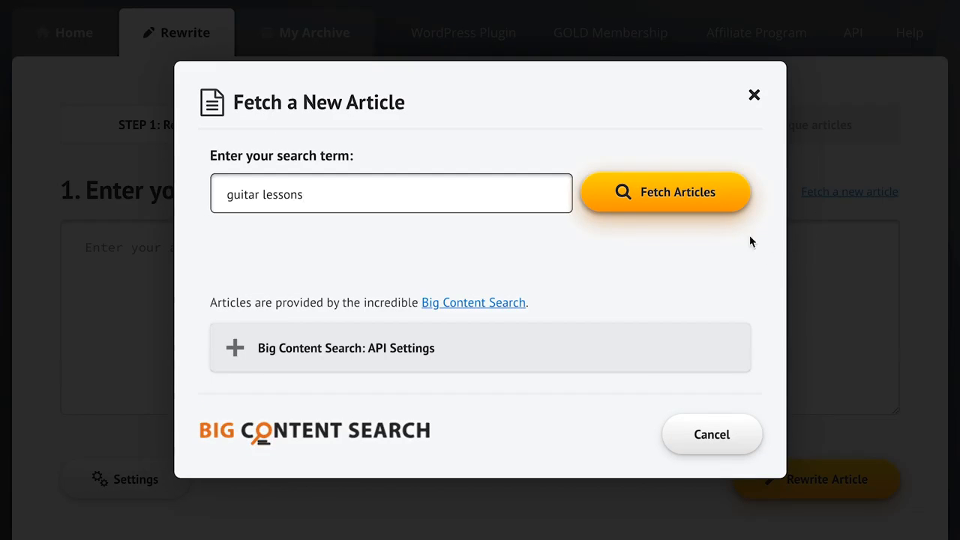
left_click(706, 197)
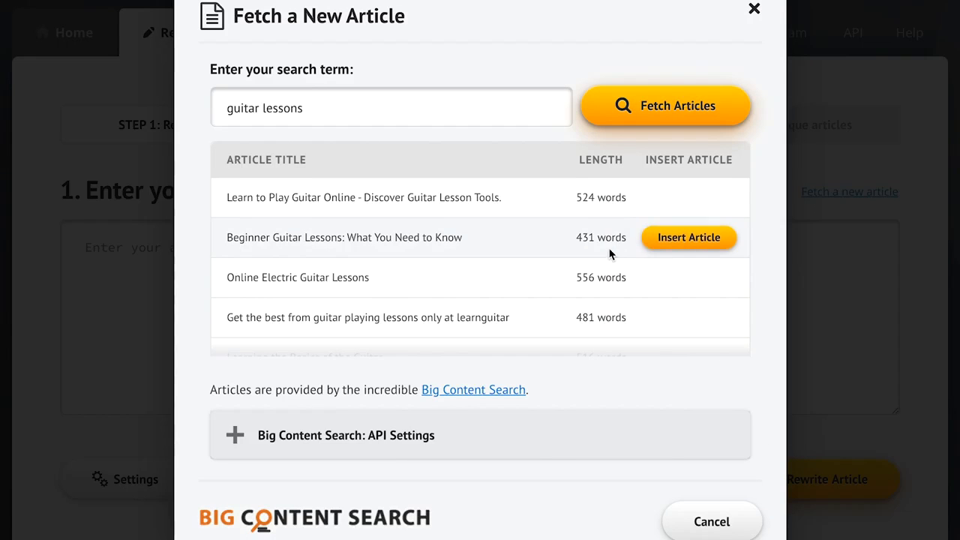
scroll(610, 253, "down", 3)
left_click(682, 254)
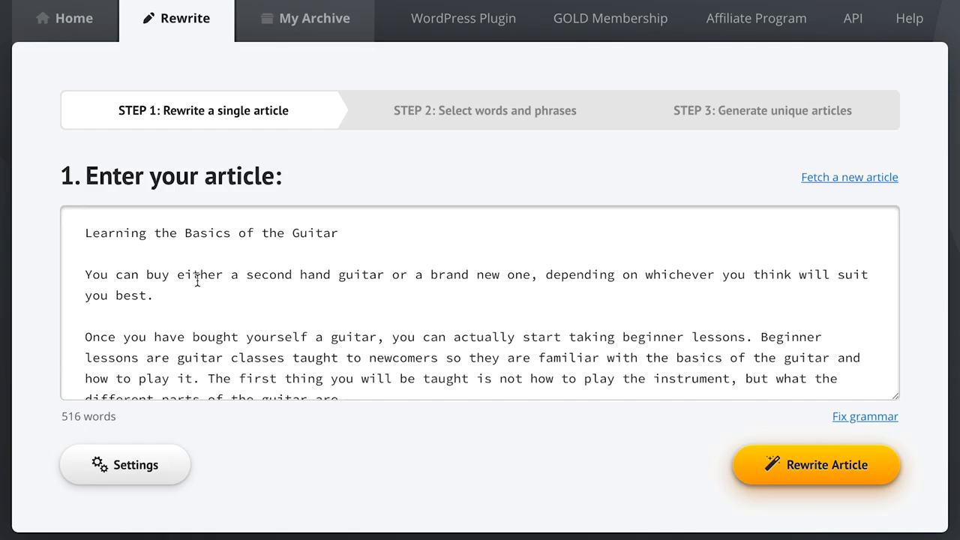
Paste the two sample sentences about relaxing with a book and enjoying a movie above the article's title.
left_click(87, 233)
type("John can relax and read a book because his kids can book the vacation for him.  Once it's booked, he will enjoy an excellent movie and drink wine, beer, or whiskey.")
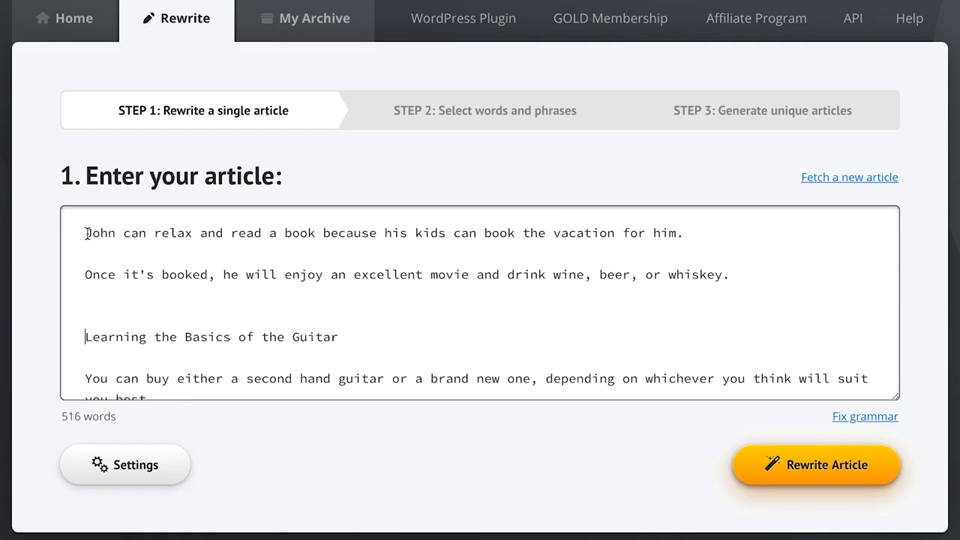
left_click(505, 441)
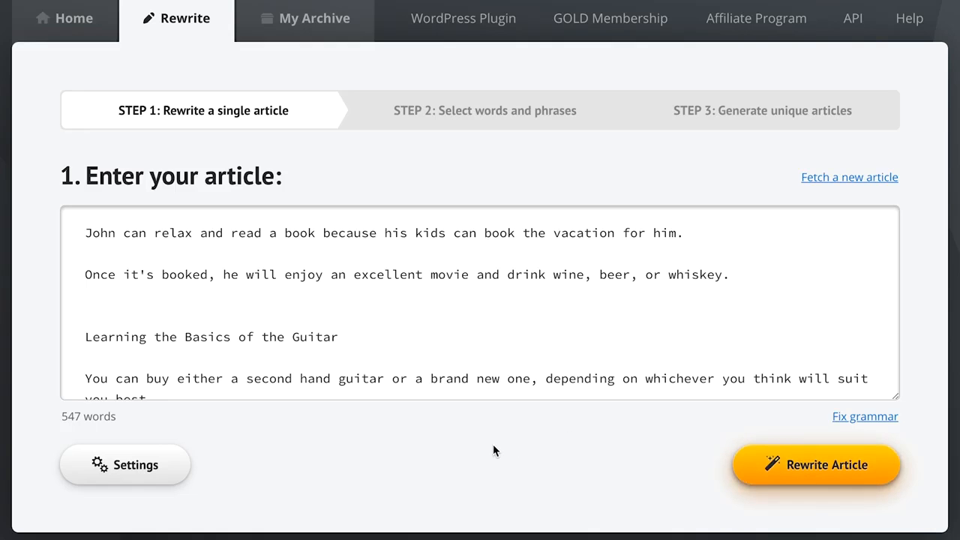
Enable automatically changing the structure of phrases and sentences, review its explanation, and run the article rewrite.
left_click(122, 467)
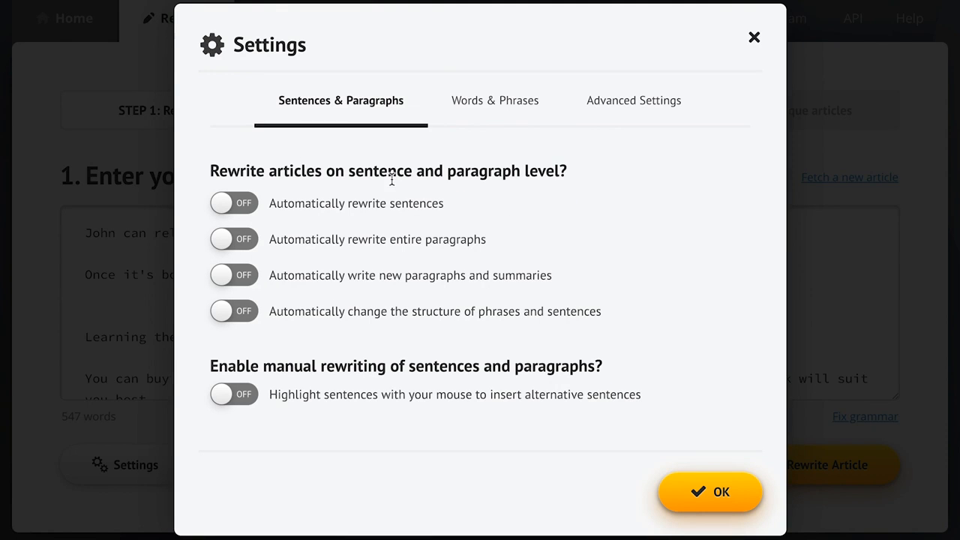
left_click(347, 318)
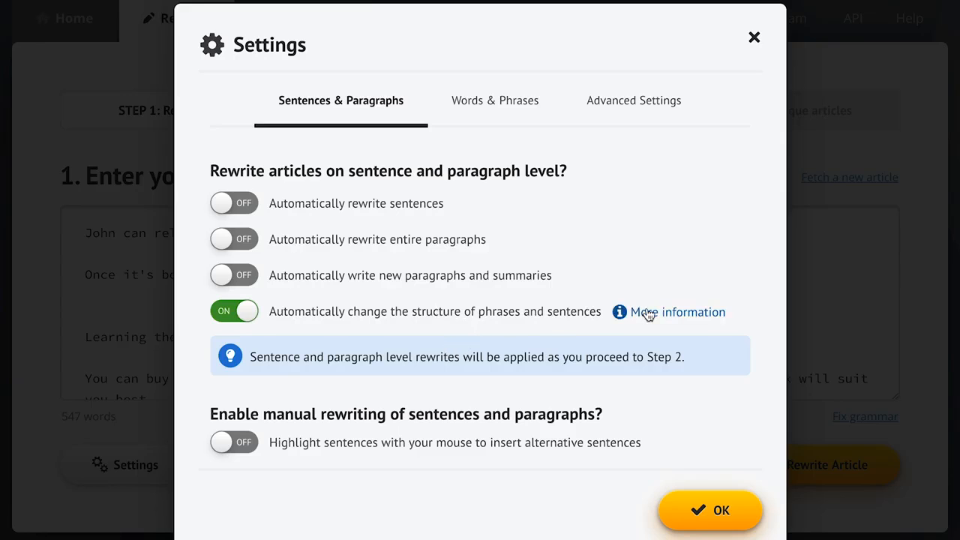
left_click(649, 314)
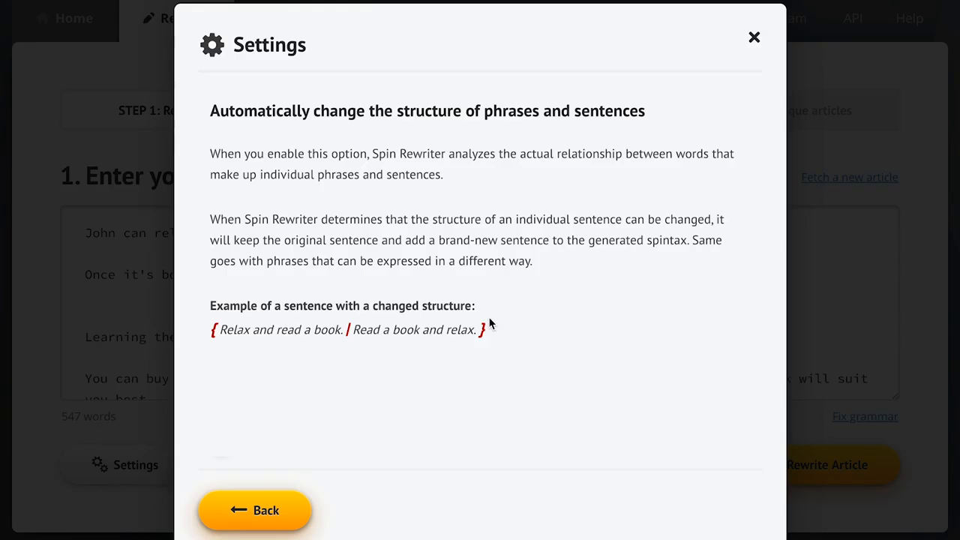
left_click(259, 512)
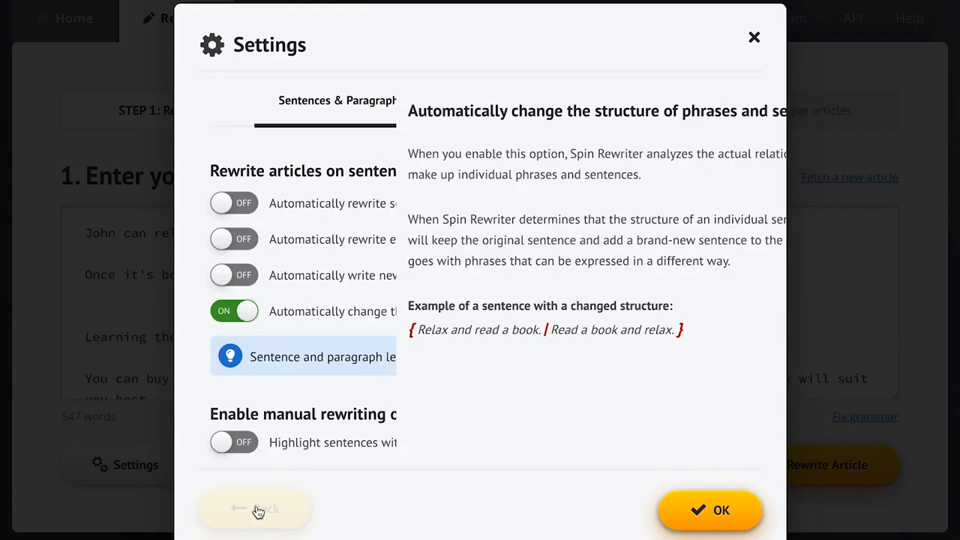
left_click(483, 116)
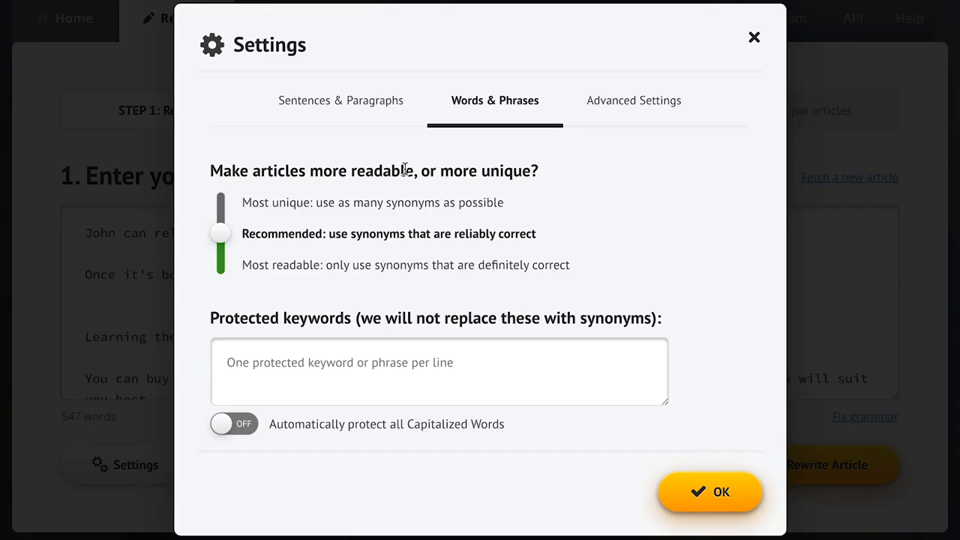
left_click(342, 103)
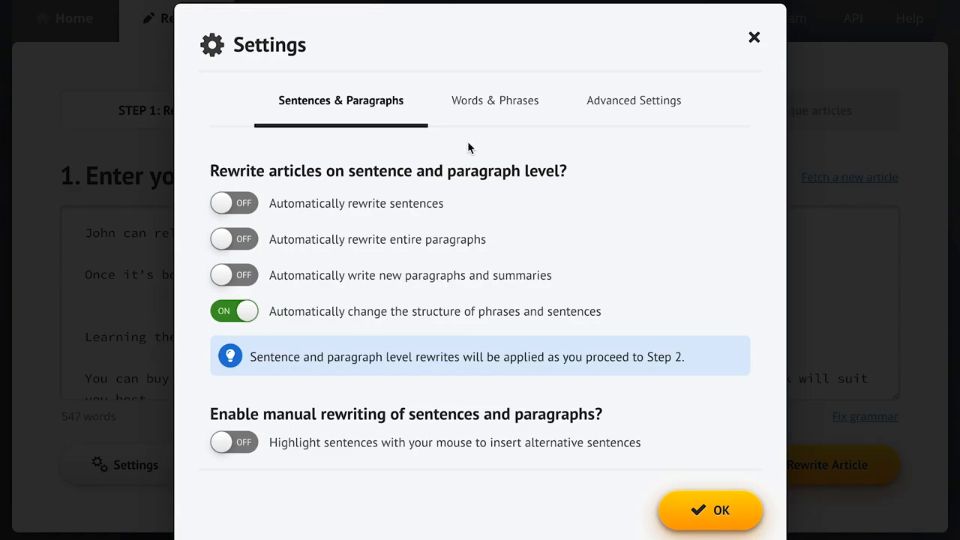
left_click(720, 512)
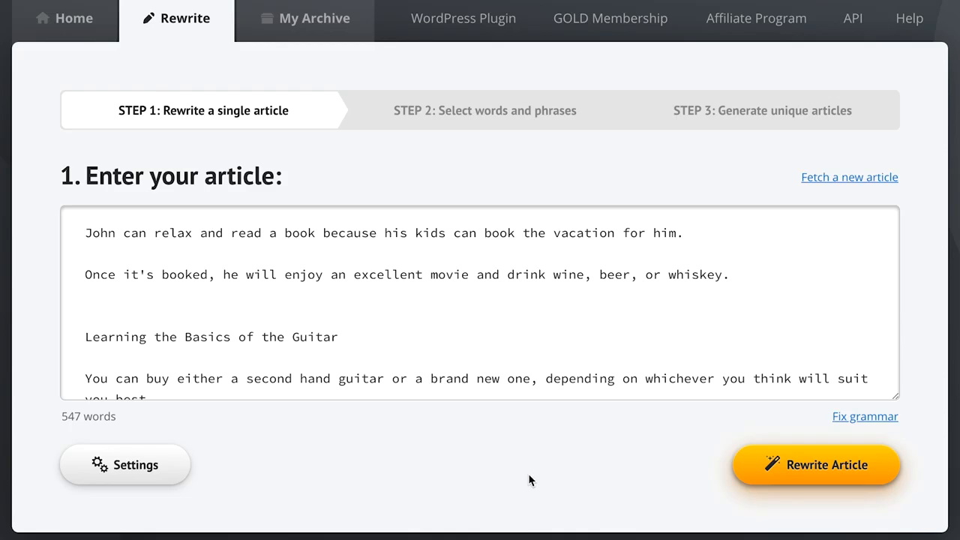
left_click(820, 469)
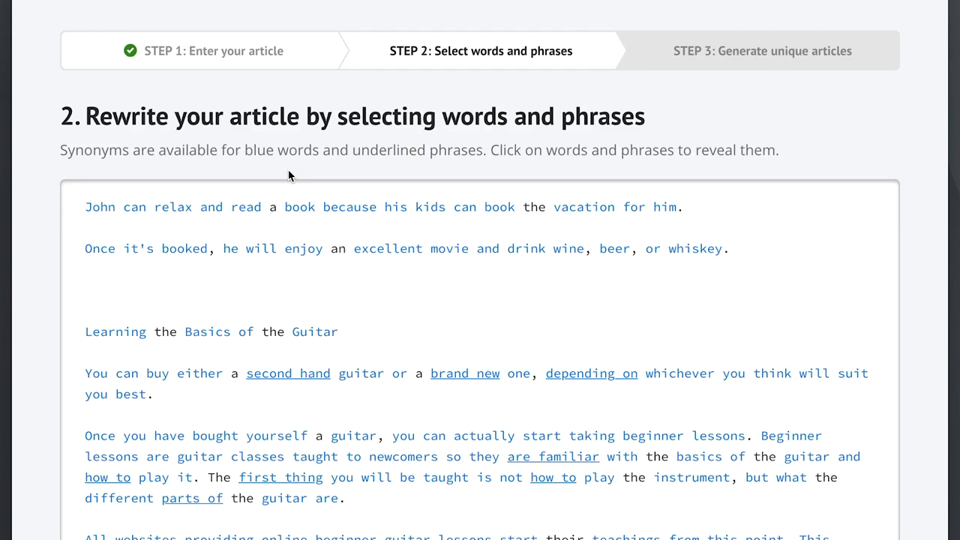
In the first sentence, add the synonym "novel" to the noun "book" and "make a reservation for" to the verb "book".
left_click(300, 209)
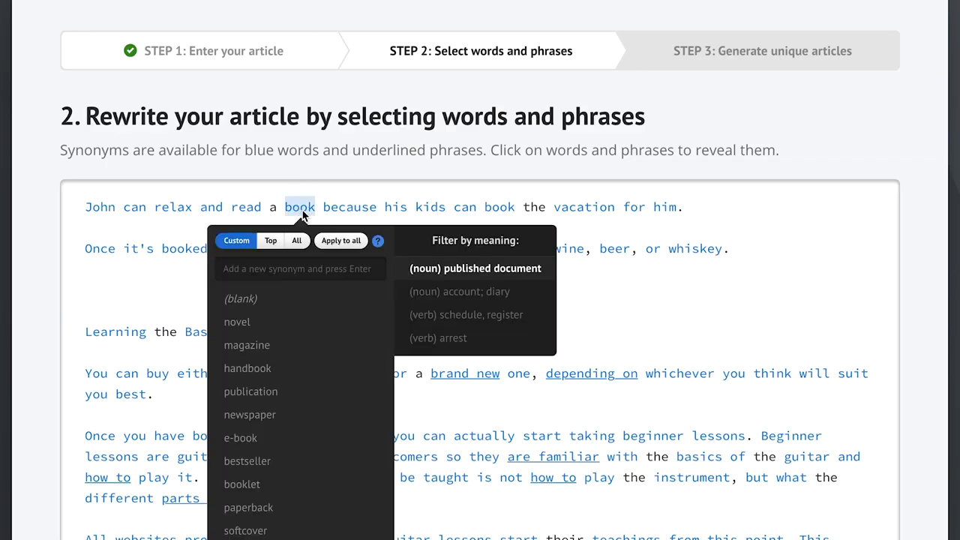
left_click(275, 324)
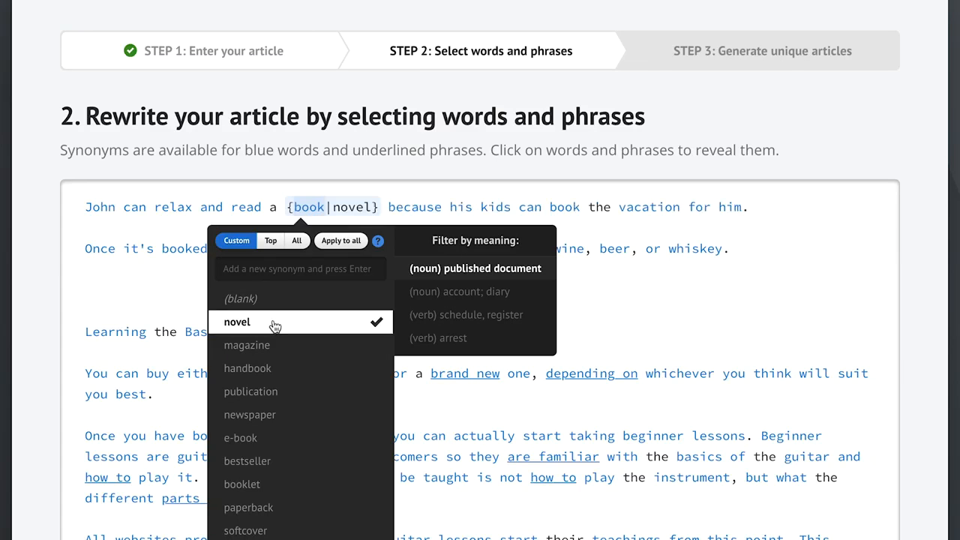
left_click(174, 296)
left_click(568, 207)
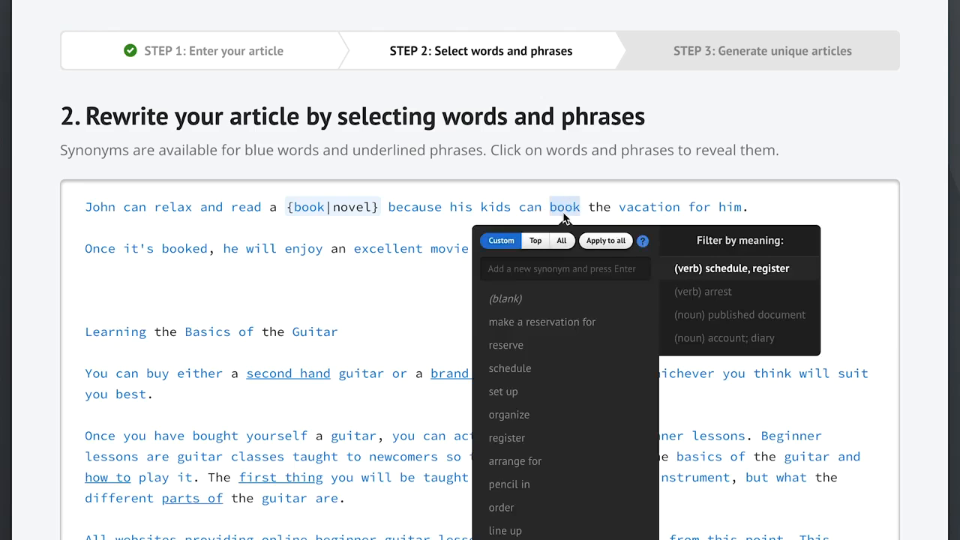
left_click(529, 323)
left_click(414, 300)
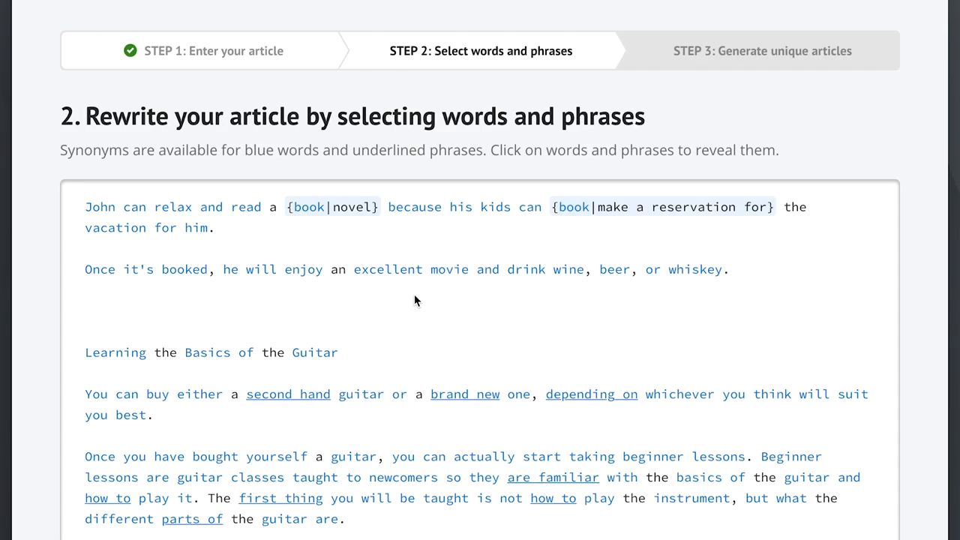
In the first sentence, add the synonym "is able to" to the first "can" and "are able to" to the second.
left_click(135, 210)
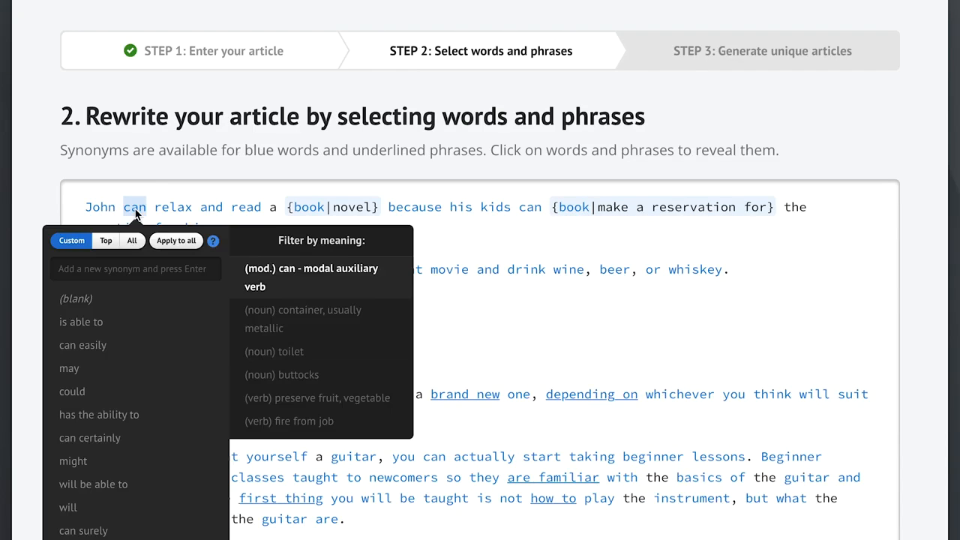
left_click(128, 323)
left_click(461, 323)
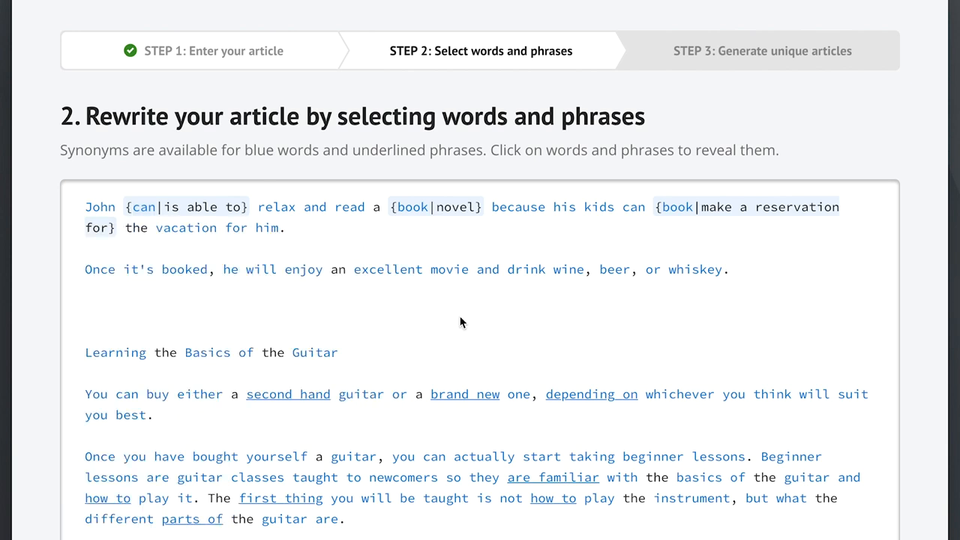
left_click(634, 208)
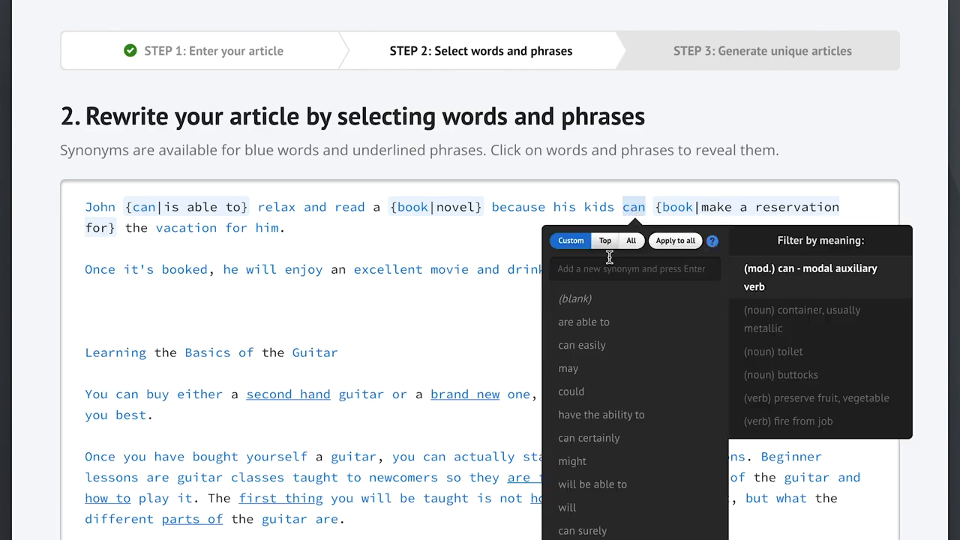
left_click(584, 322)
left_click(458, 325)
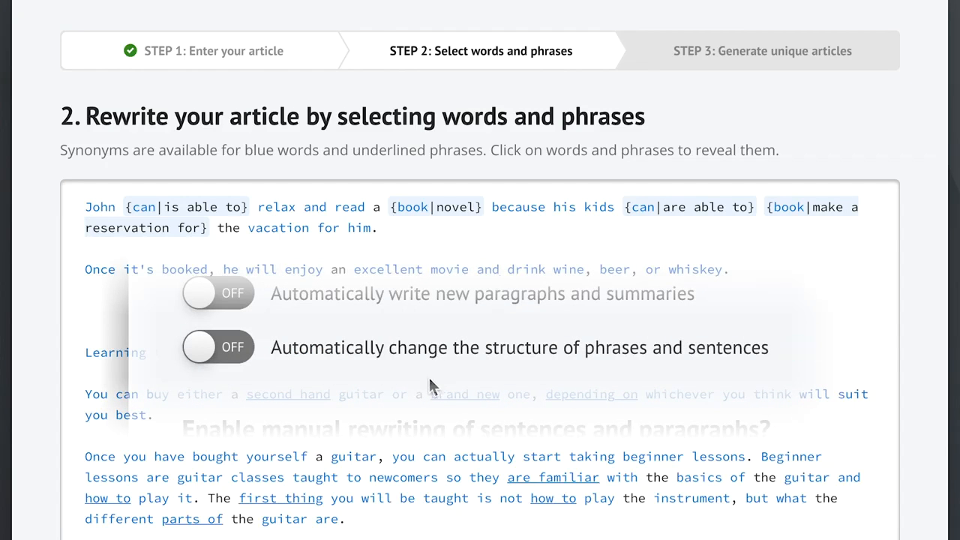
Turn on the option to automatically change the structure of phrases and sentences.
left_click(387, 351)
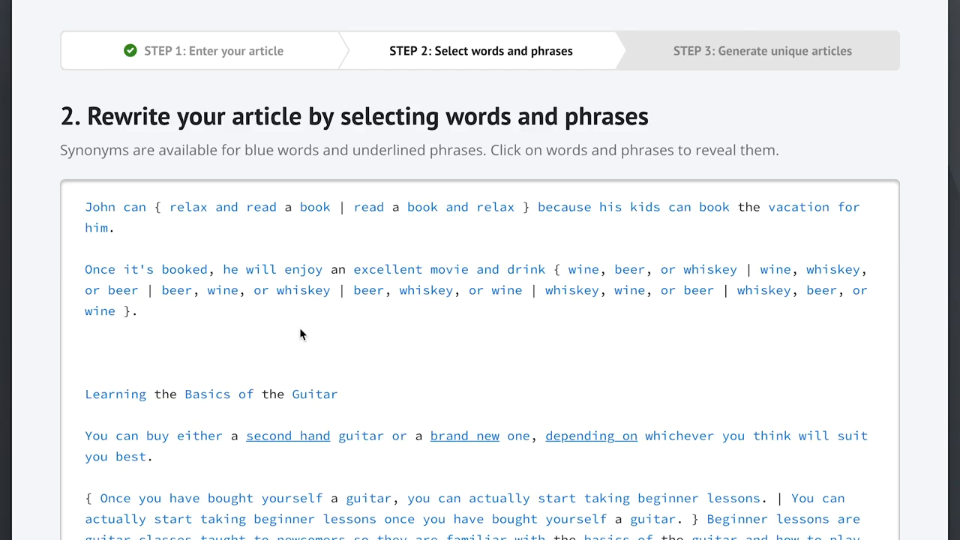
Give "wine" the synonyms red wine, white wine, a glass of wine and sparkling wine, and apply them to all its occurrences.
left_click(585, 271)
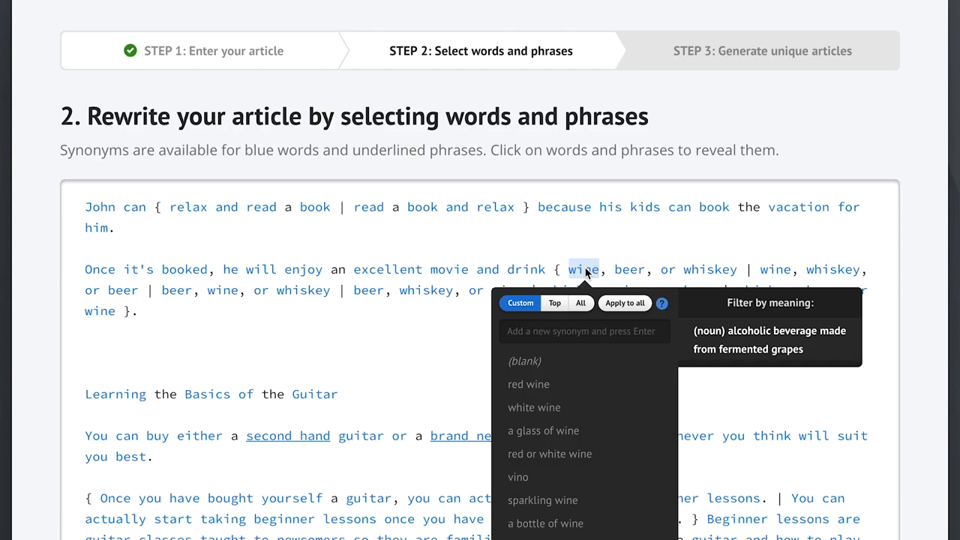
left_click(582, 304)
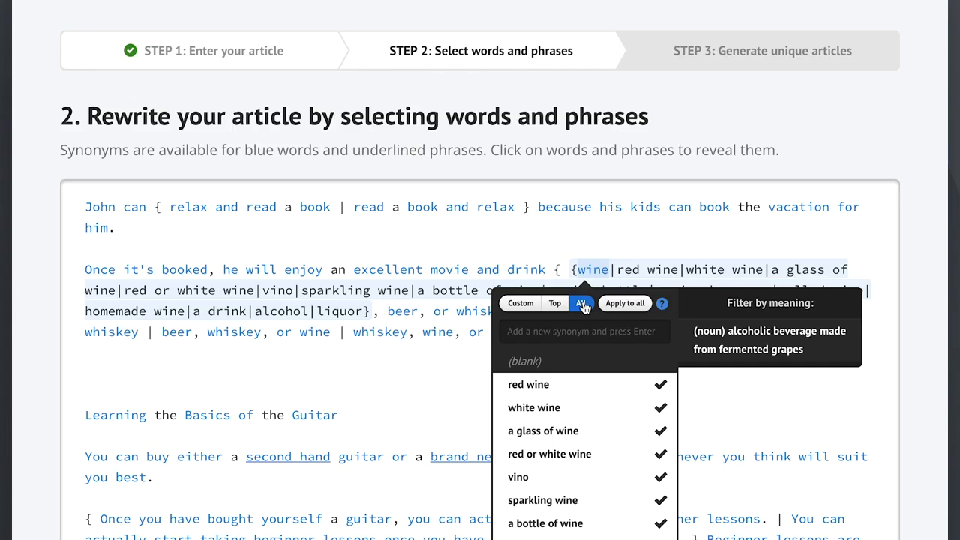
left_click(555, 304)
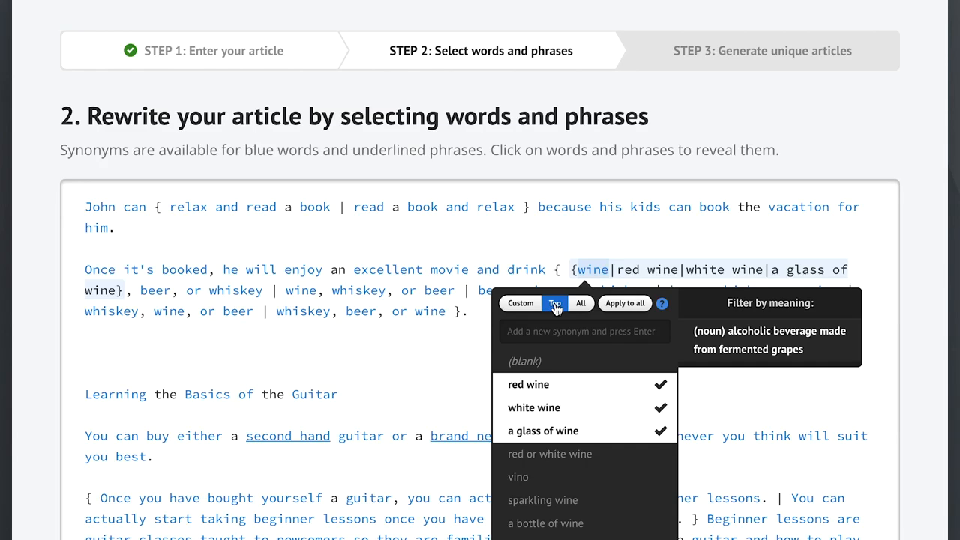
left_click(574, 502)
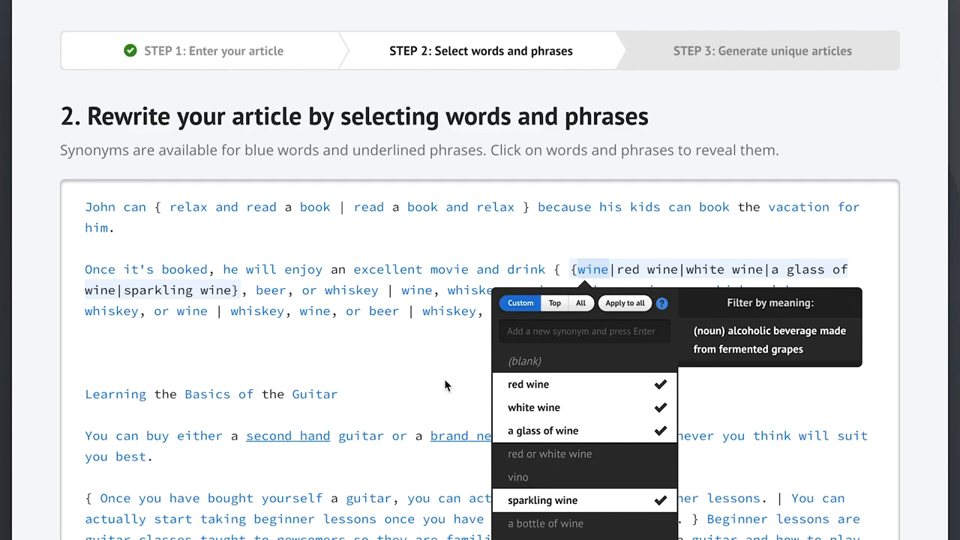
left_click(623, 304)
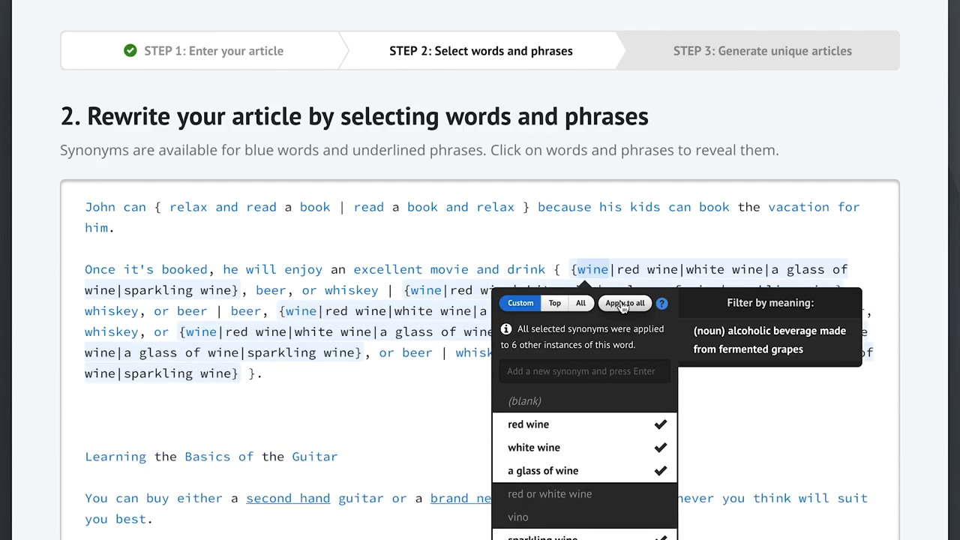
left_click(420, 405)
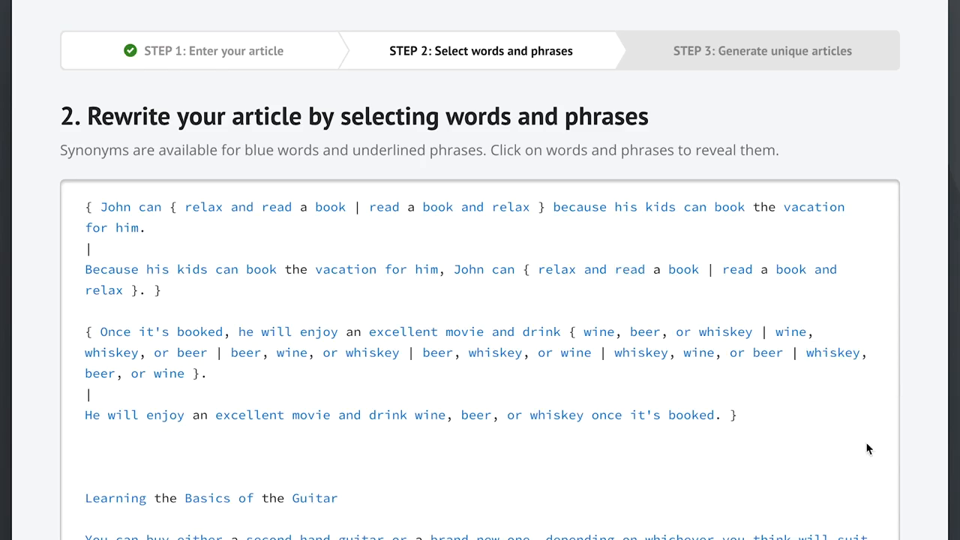
In the rewrite settings, try the Most unique and Most readable synonym levels and set the level to Recommended.
scroll(868, 448, "down", 10)
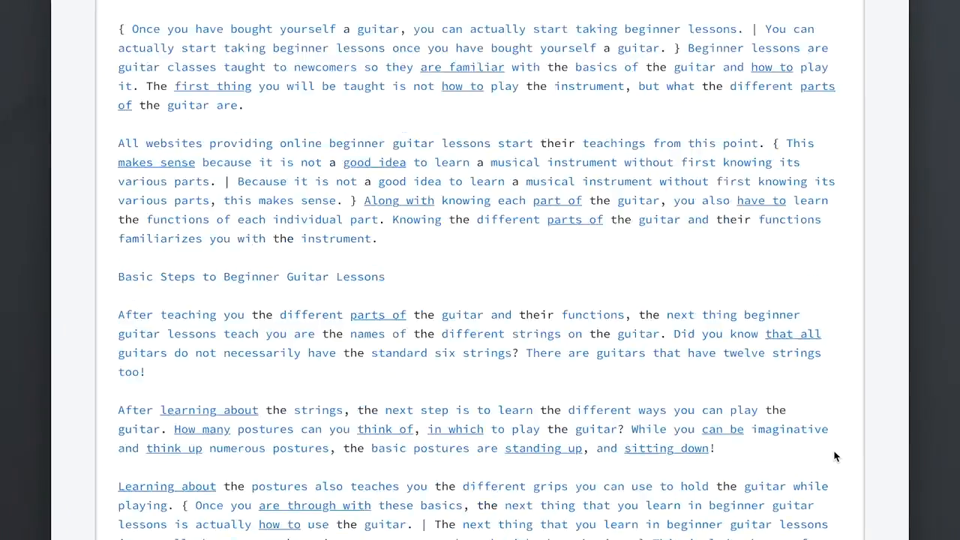
scroll(835, 457, "down", 5)
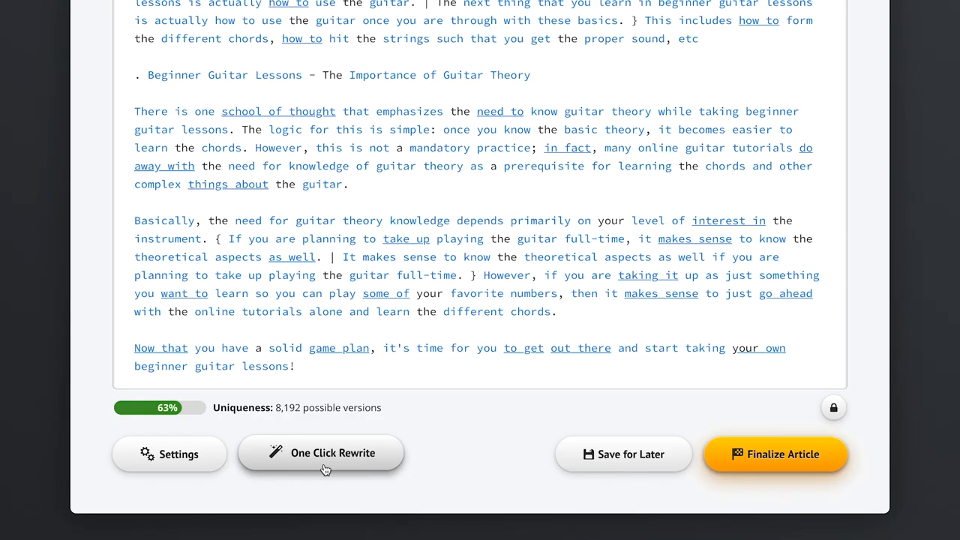
left_click(187, 461)
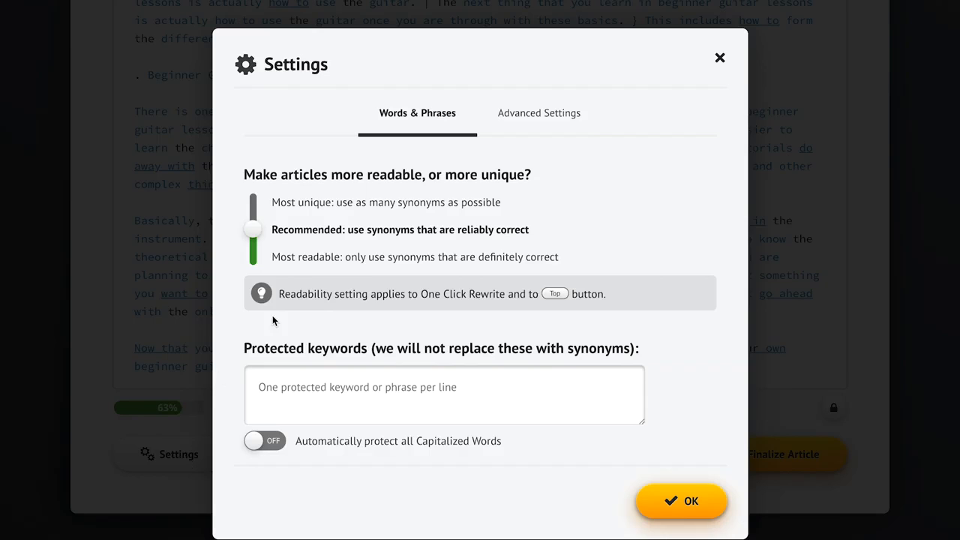
left_click(300, 209)
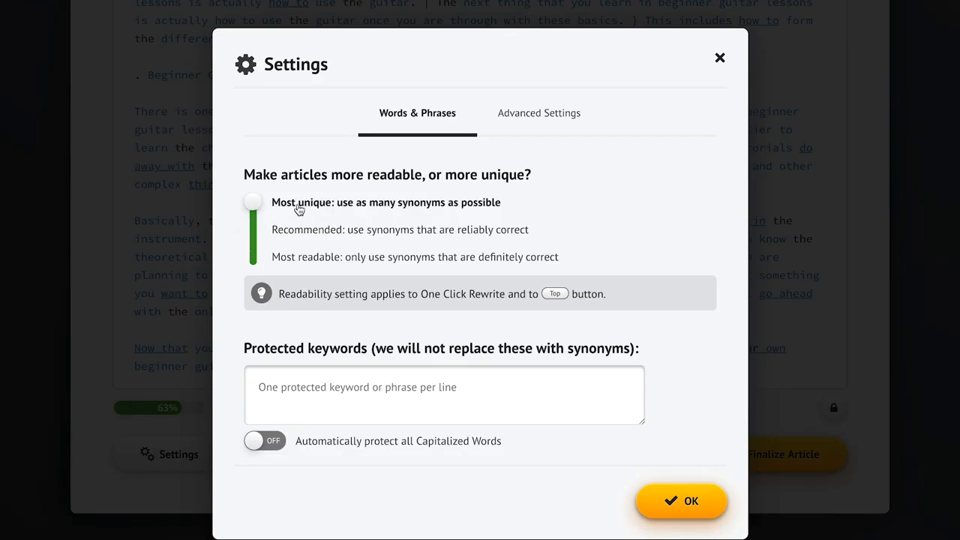
left_click(308, 263)
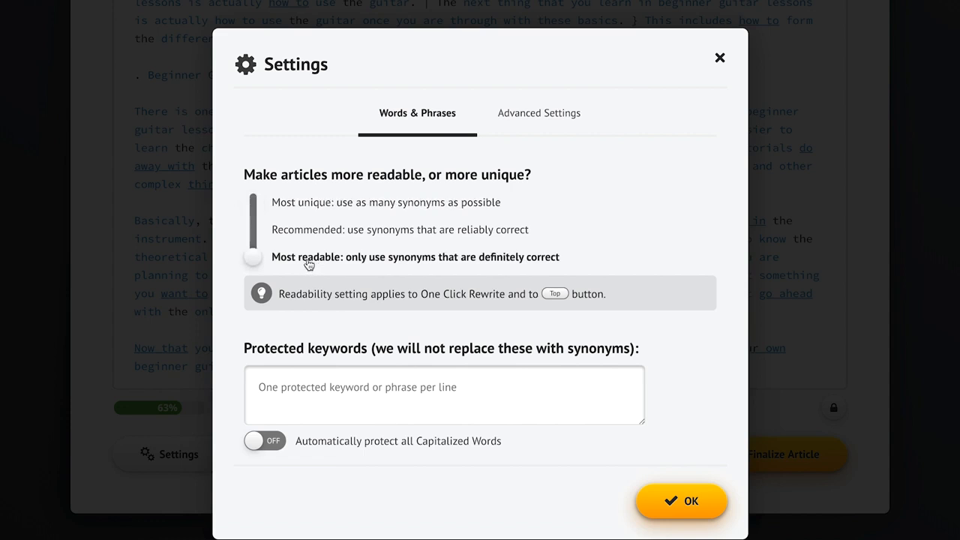
left_click(383, 234)
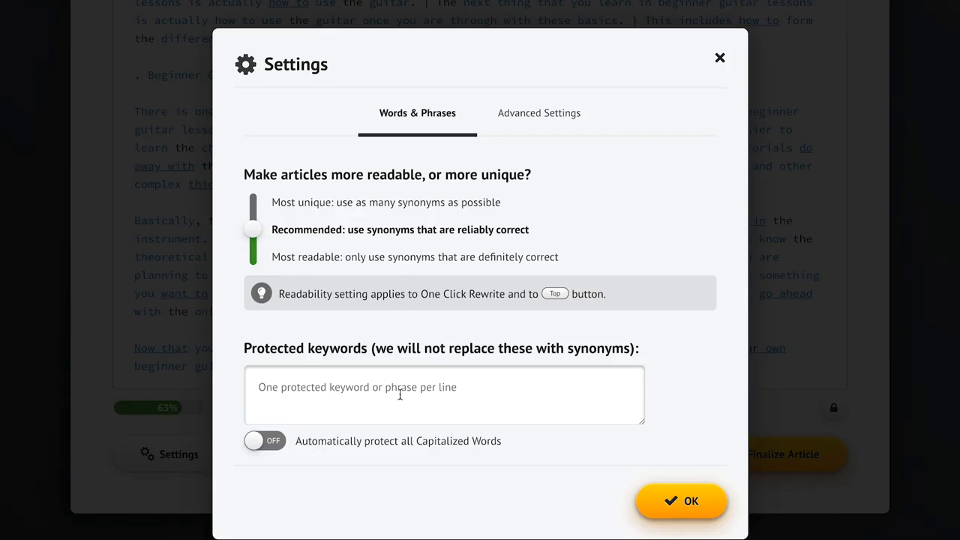
Protect the keyword "Big Burgers" from synonym replacement, turn on automatic protection of all Capitalized Words, and save the settings.
left_click(291, 390)
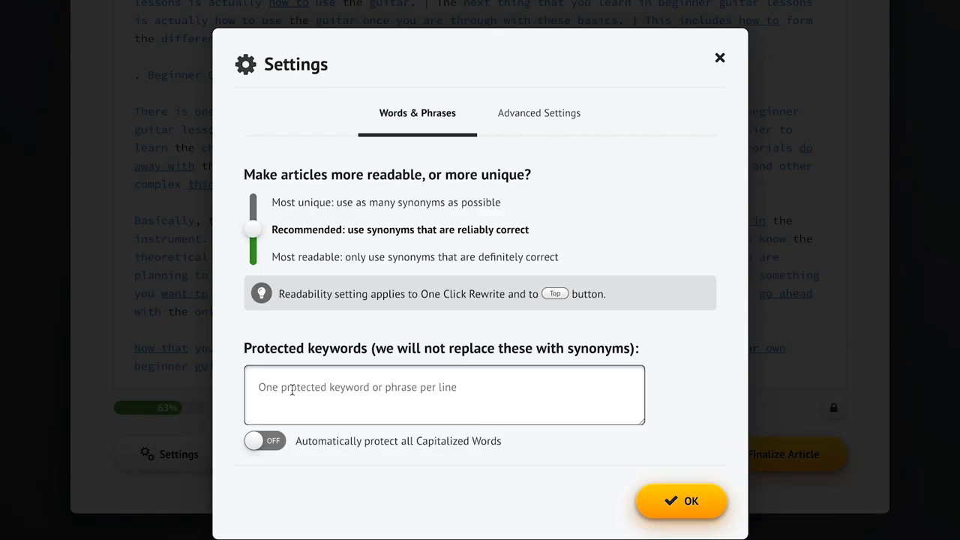
type("Big Burgers")
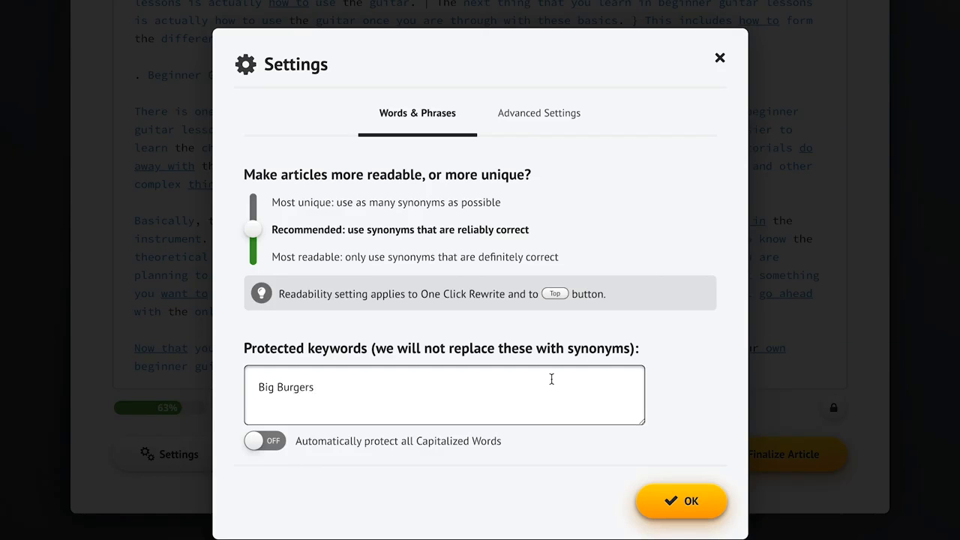
left_click(682, 377)
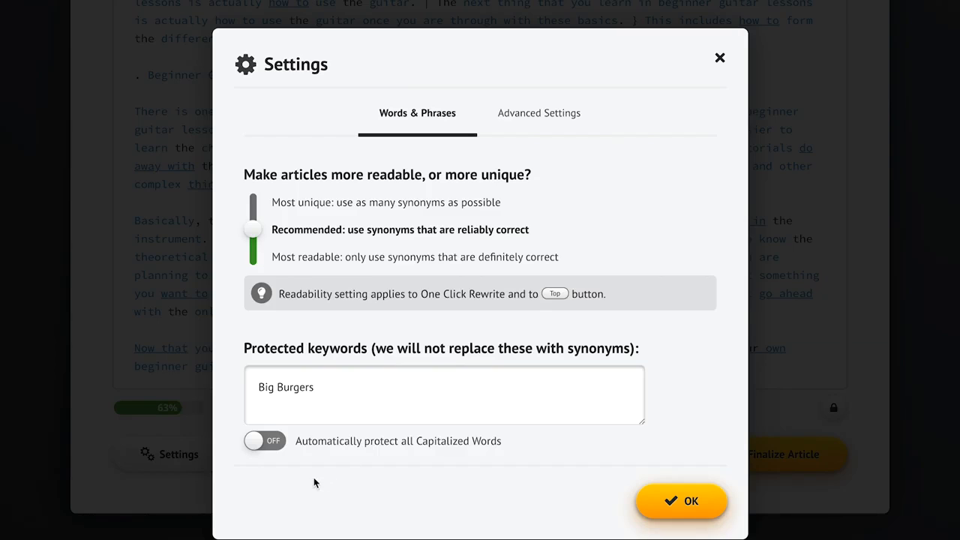
left_click(262, 447)
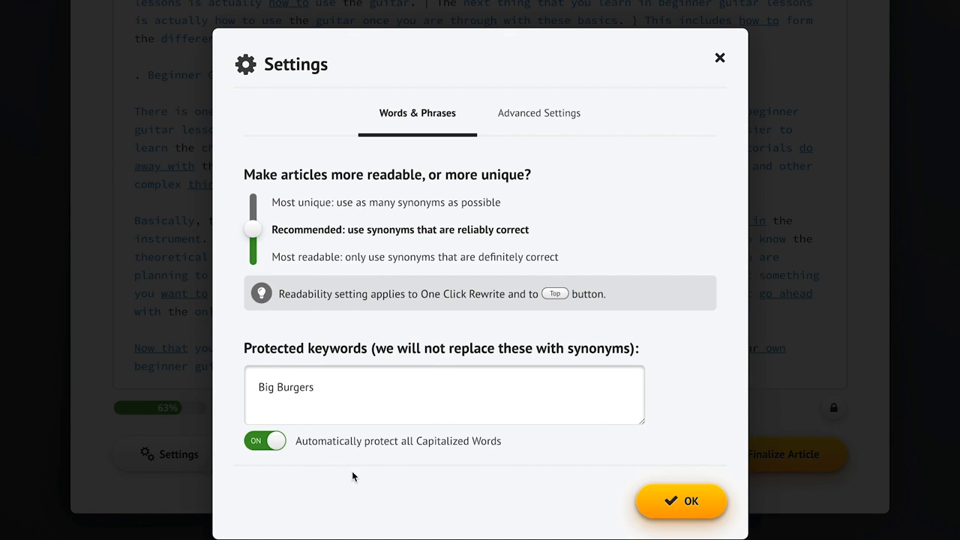
left_click(676, 499)
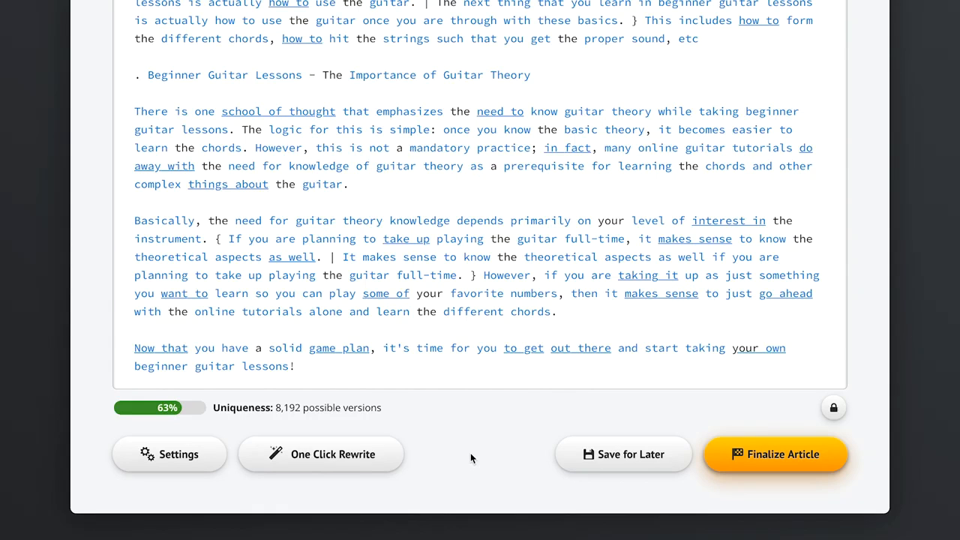
Run a One Click Rewrite on the guitar article and finalize it in spintax format.
left_click(317, 458)
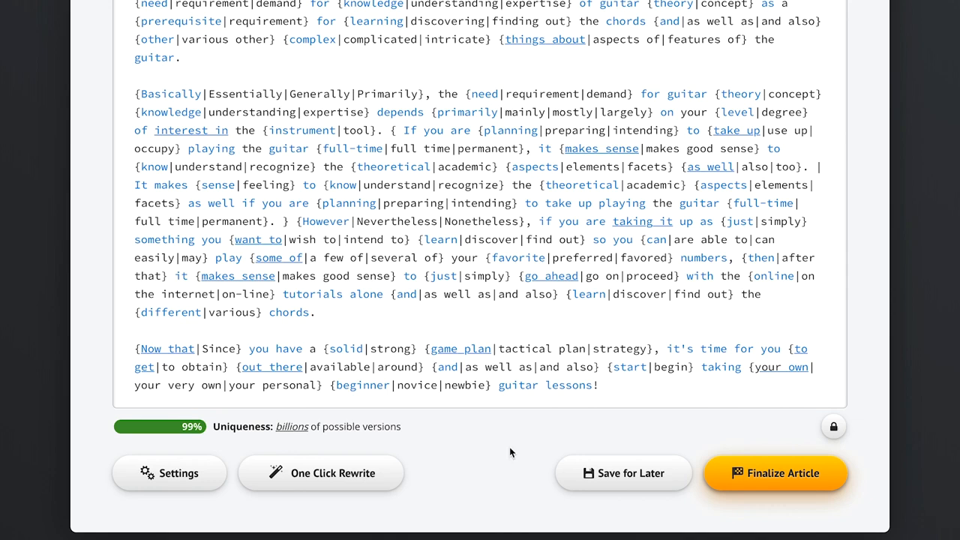
left_click(777, 484)
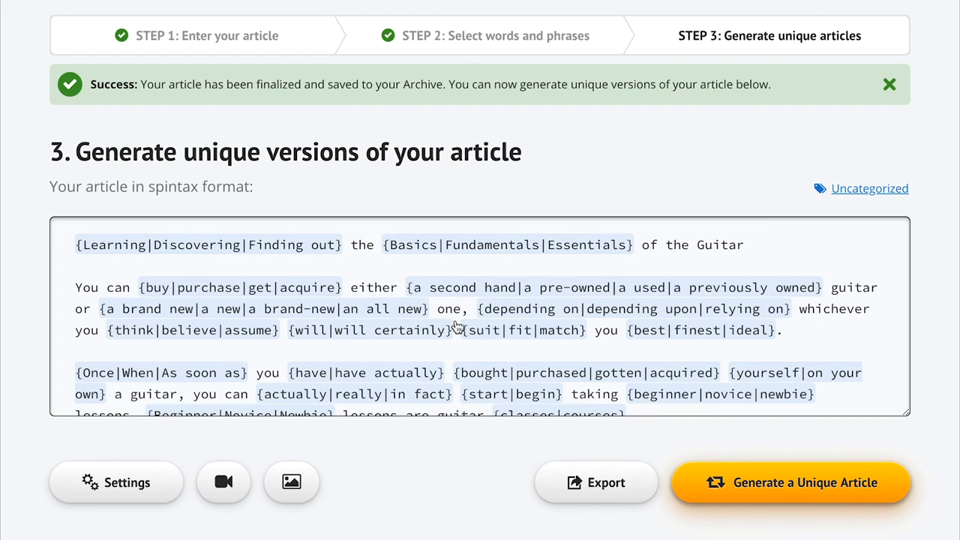
double_click(178, 187)
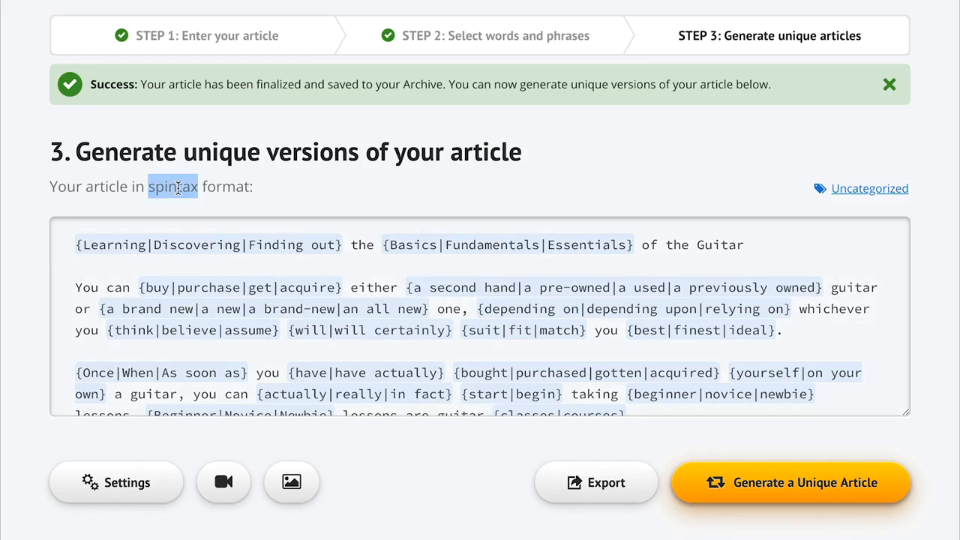
left_click(302, 188)
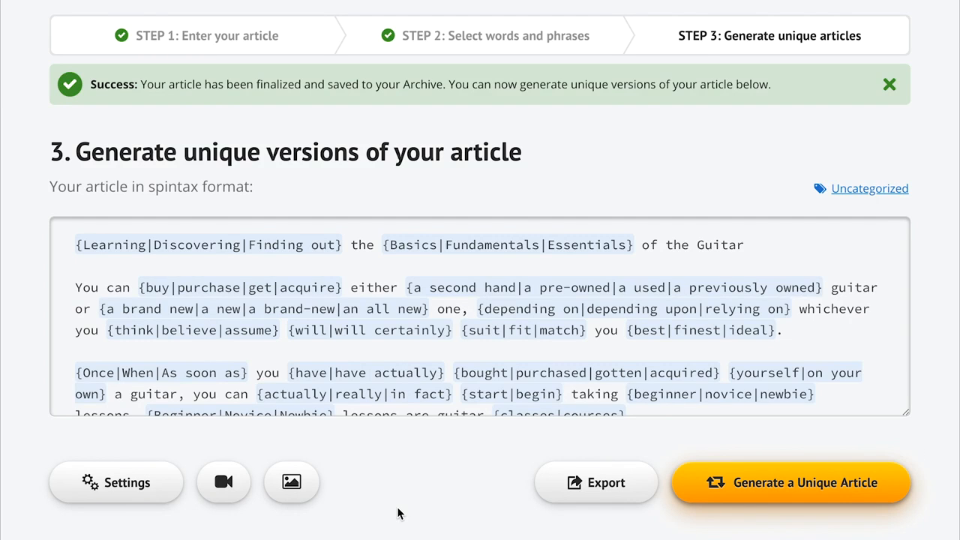
Search for relevant videos to insert into the article with the term "guitar lessons".
scroll(398, 513, "down", 2)
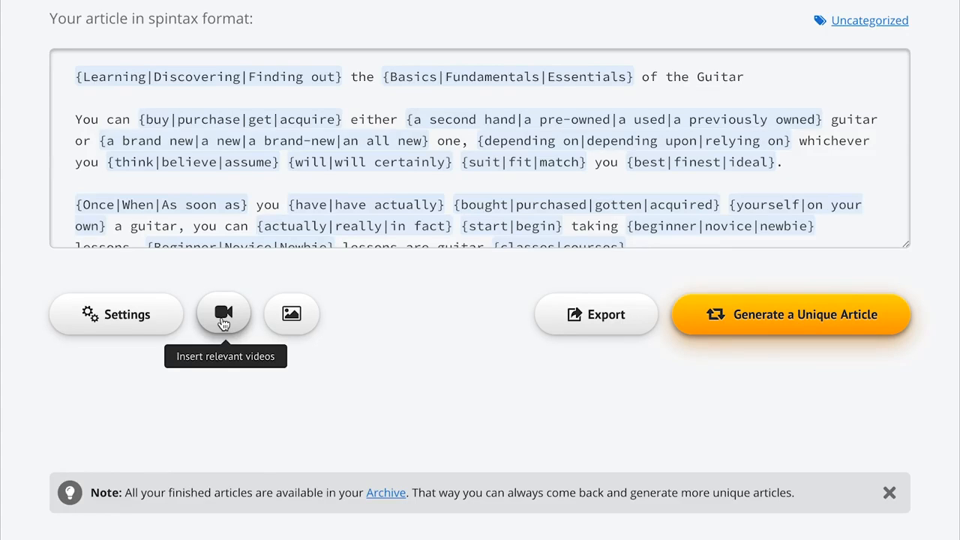
left_click(223, 315)
type("guitar lessons")
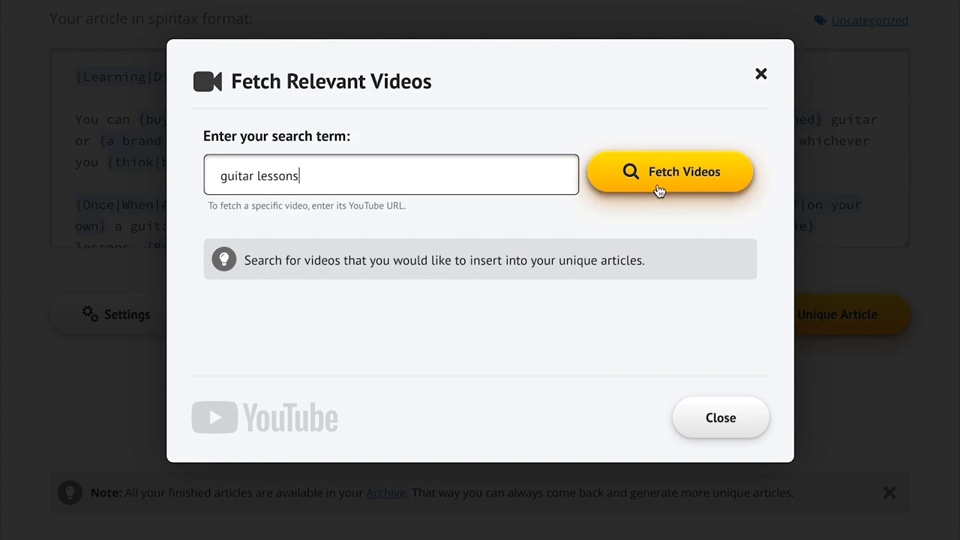
left_click(658, 190)
Select the Absolute Beginner, Beginner Acoustic, Zombie and Tears in Heaven lesson videos and use them with 2 videos per article.
left_click(425, 216)
left_click(432, 256)
left_click(575, 377)
left_click(609, 444)
scroll(653, 488, "down", 3)
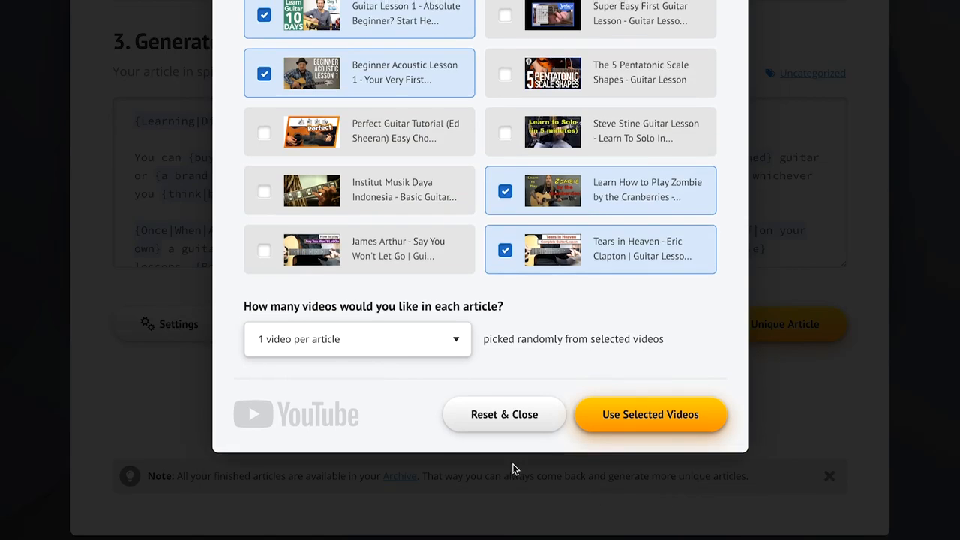
left_click(371, 339)
left_click(375, 353)
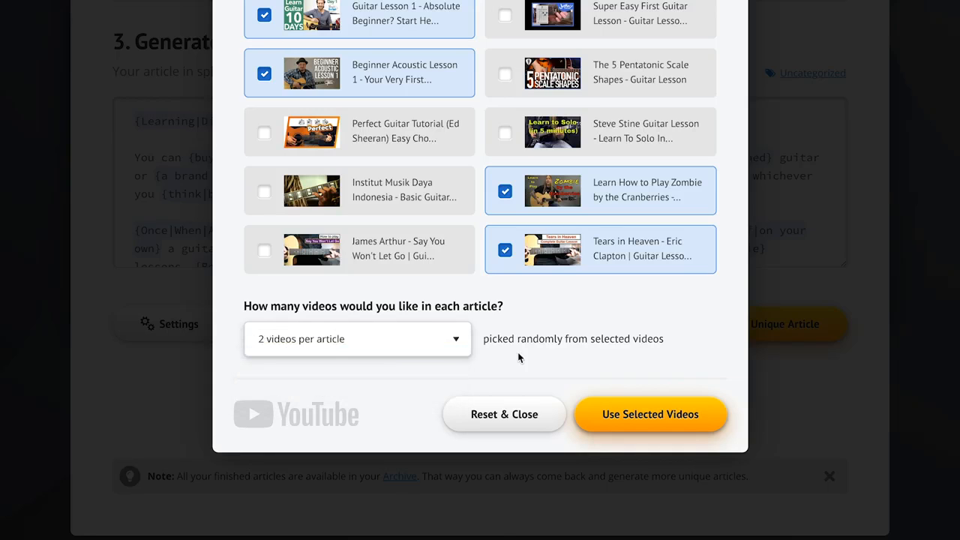
left_click(664, 425)
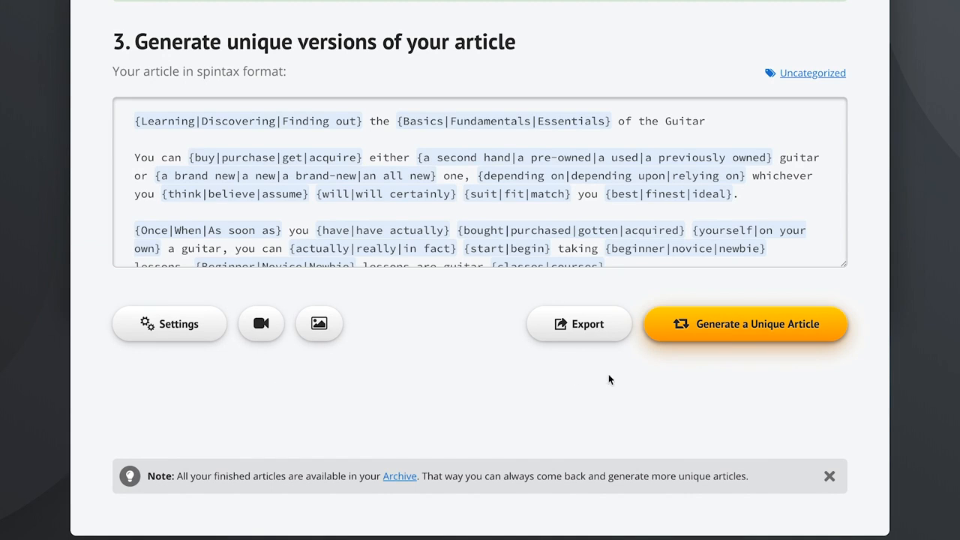
Generate a unique version of the article and read through its preview, including the embedded videos.
left_click(773, 331)
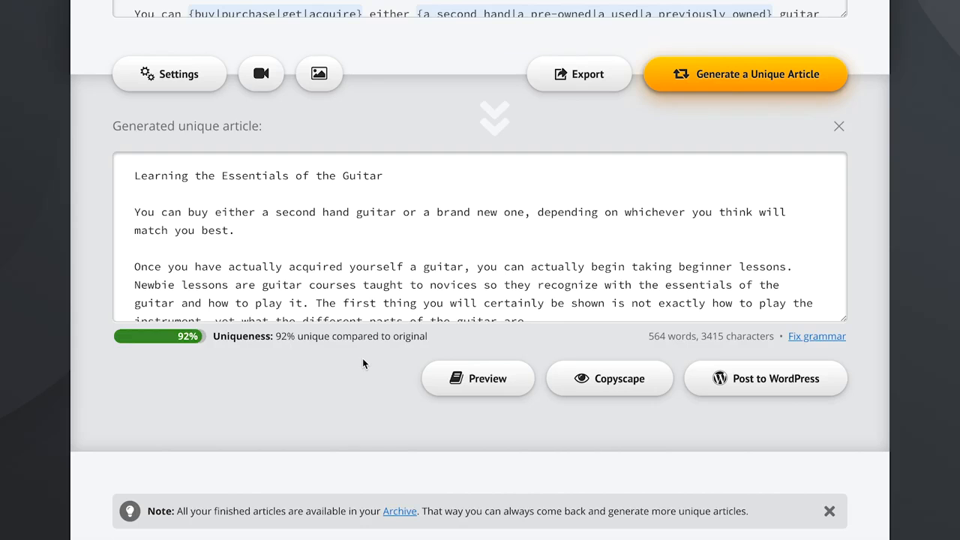
left_click(441, 378)
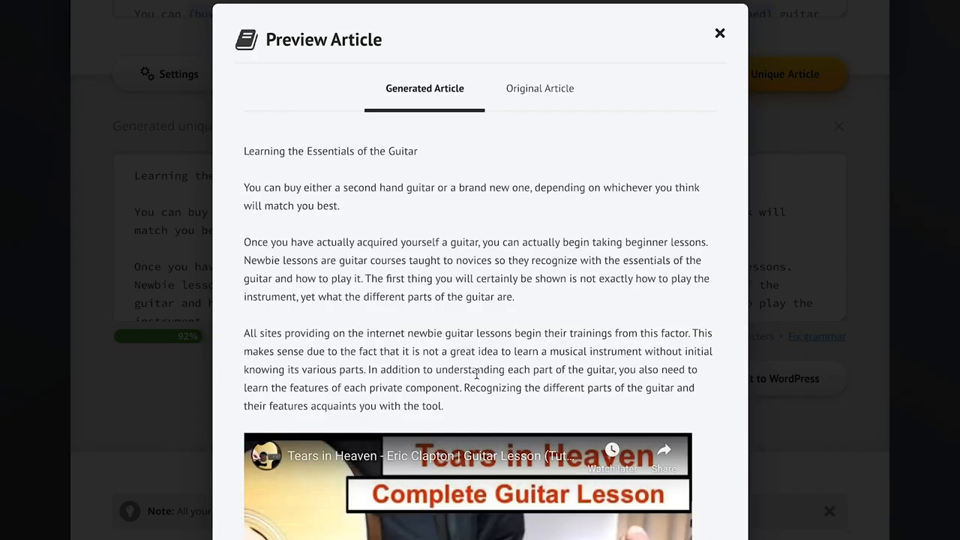
scroll(716, 364, "down", 3)
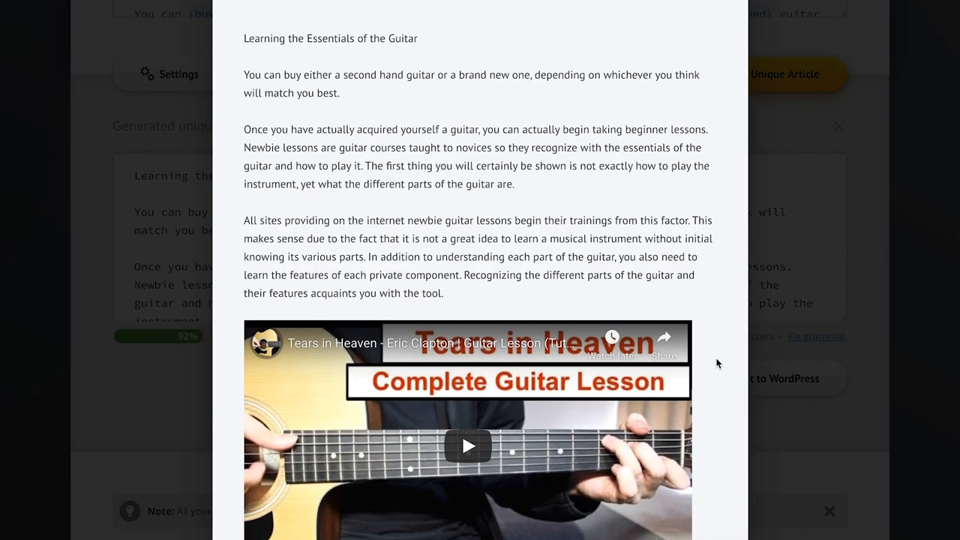
scroll(717, 364, "down", 3)
scroll(716, 364, "down", 5)
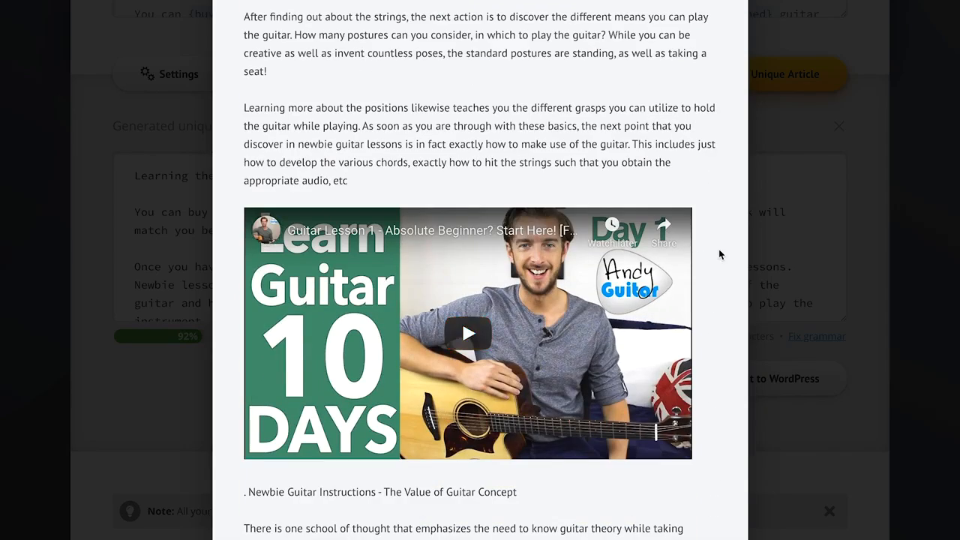
scroll(719, 252, "up", 10)
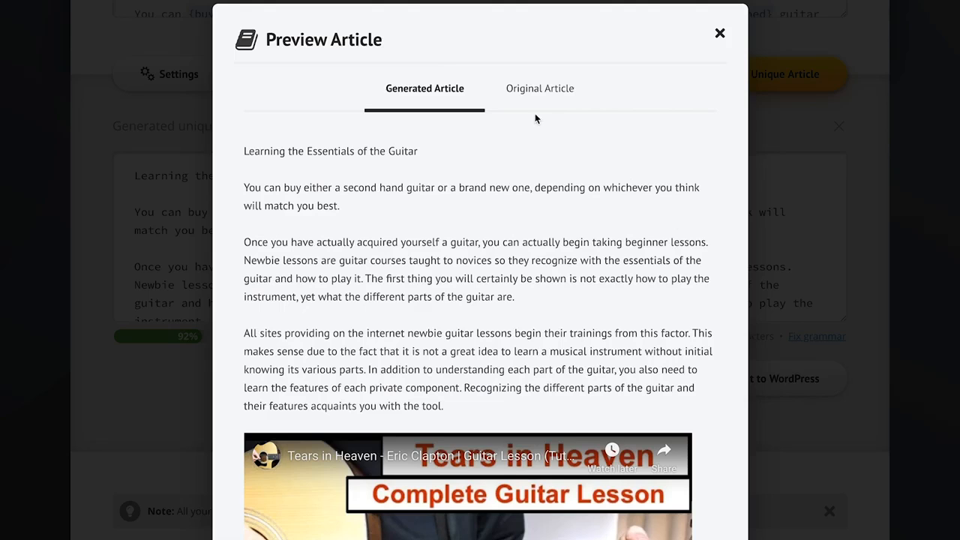
Compare the original article with the generated version in the preview and close it.
left_click(539, 90)
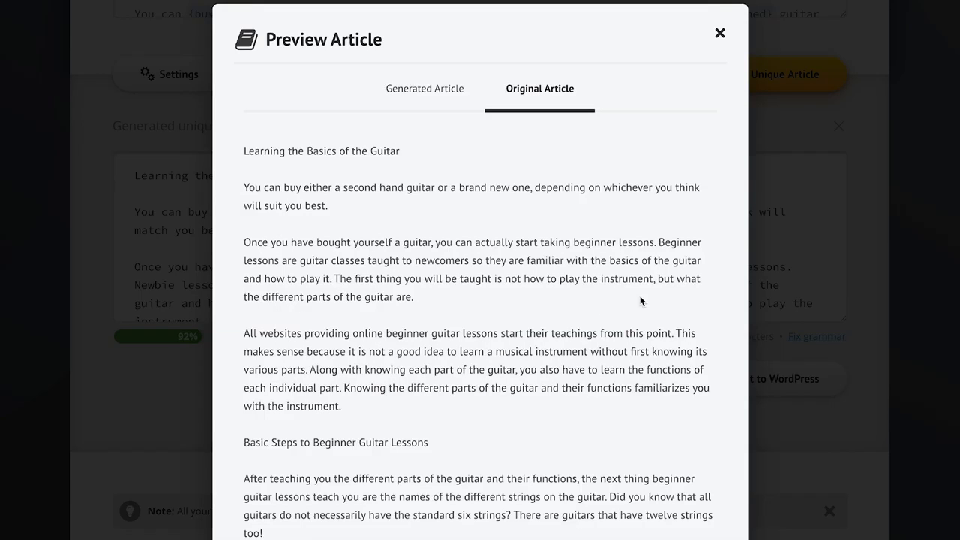
left_click(422, 89)
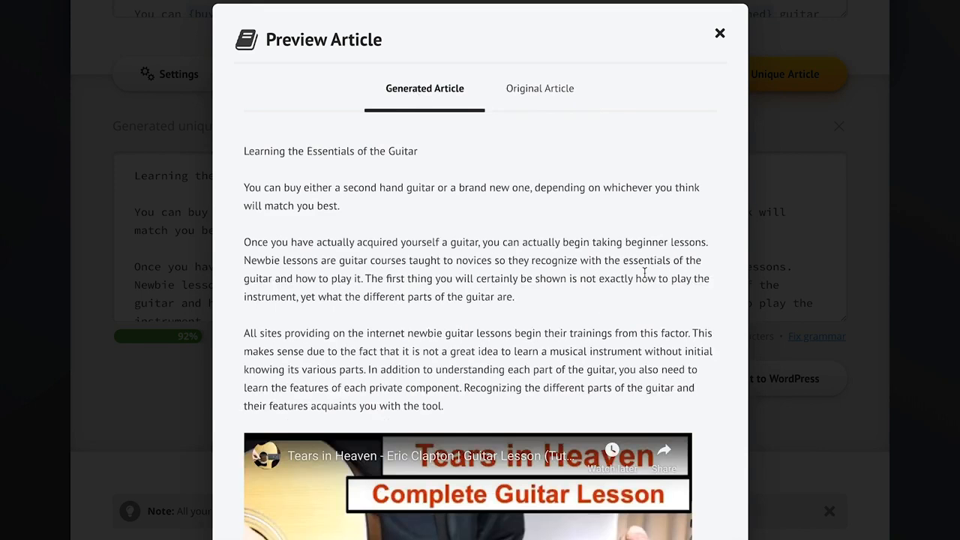
left_click(790, 445)
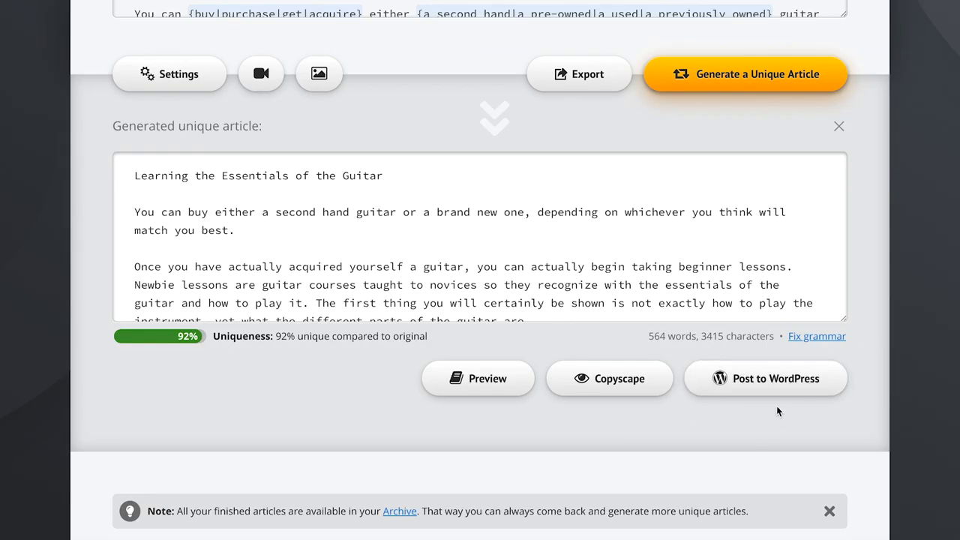
Publish the generated article right away as a post on the connected WordPress website and go to the website.
left_click(829, 379)
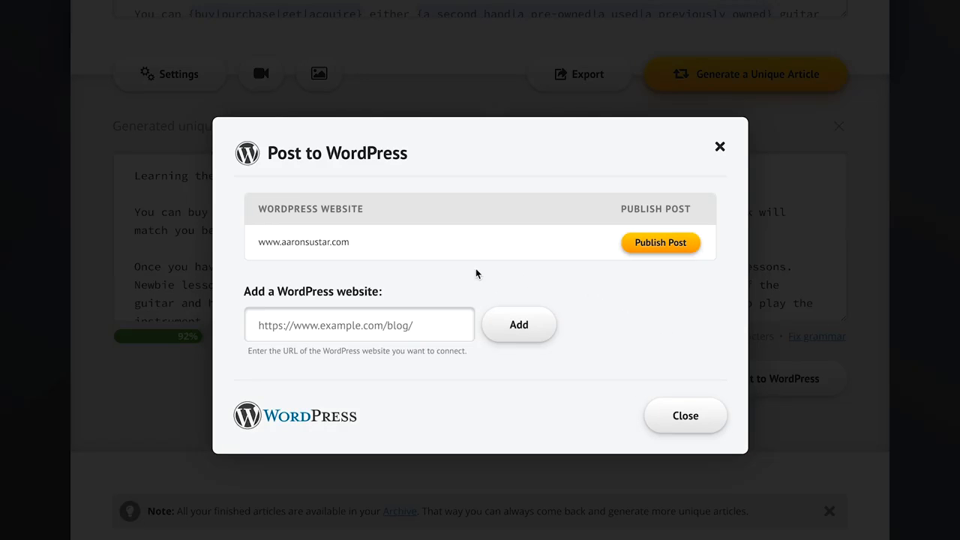
left_click(674, 247)
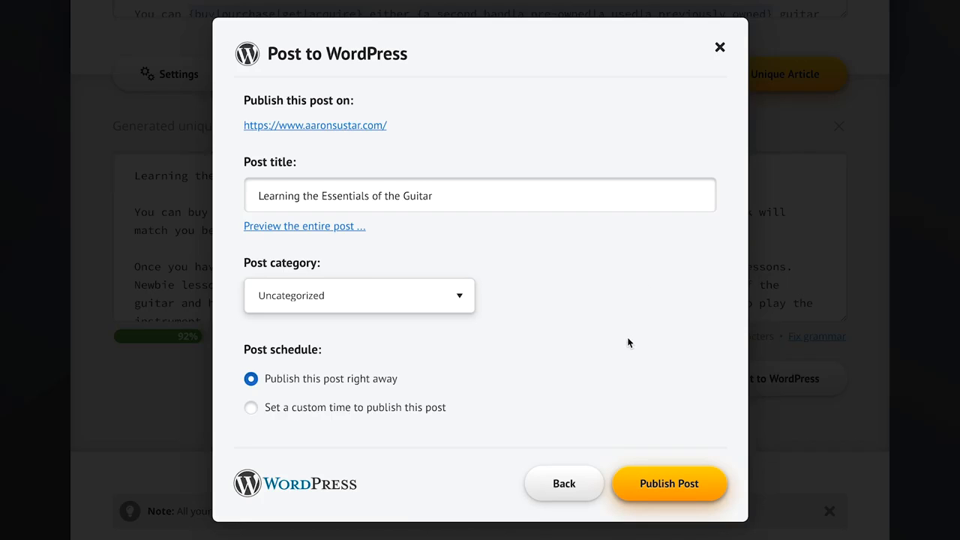
scroll(662, 434, "down", 1)
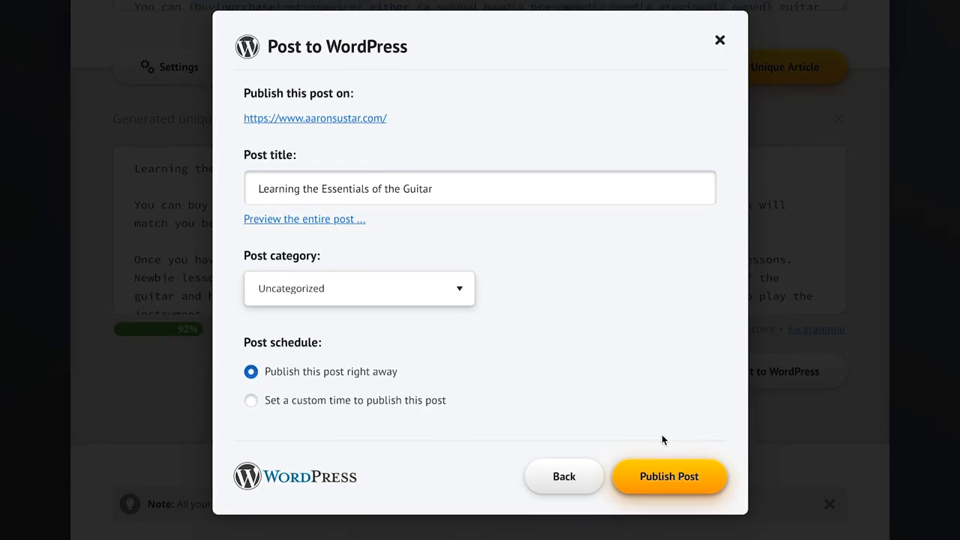
left_click(681, 454)
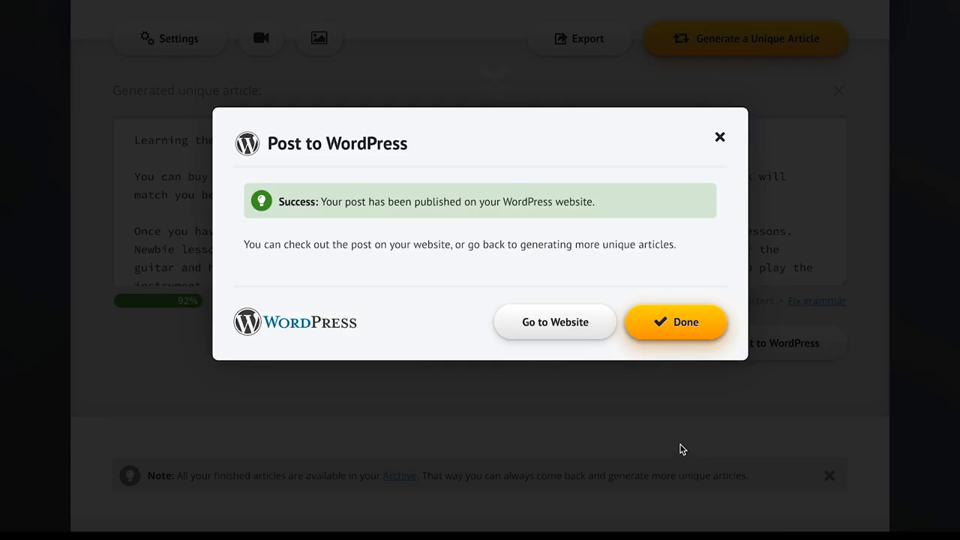
left_click(559, 322)
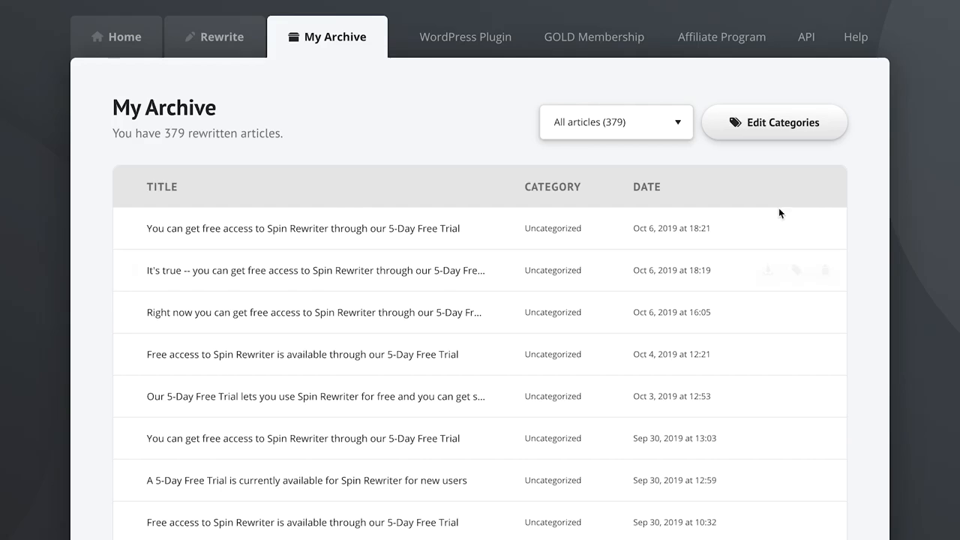
In the archive of rewritten articles, look at the category filter options and select all listed articles.
left_click(606, 127)
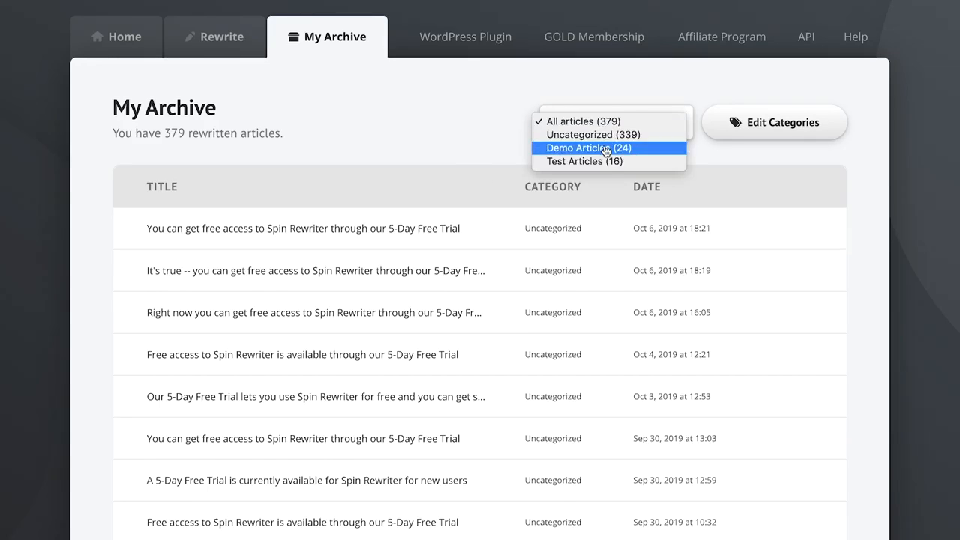
left_click(449, 131)
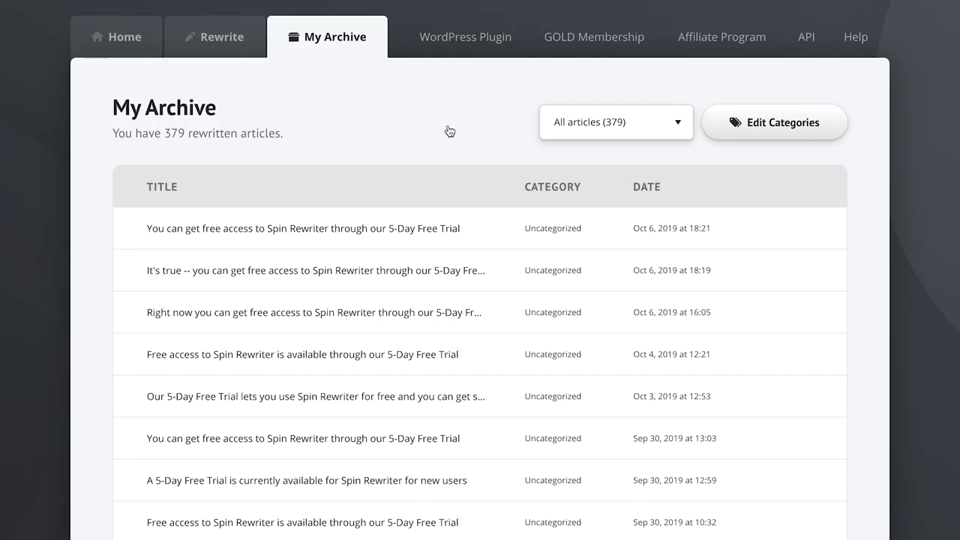
left_click(131, 186)
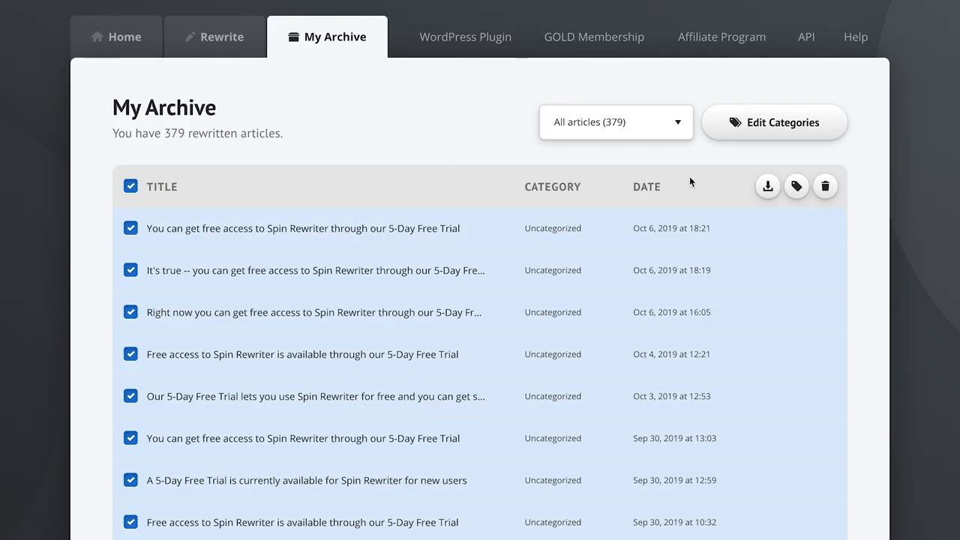